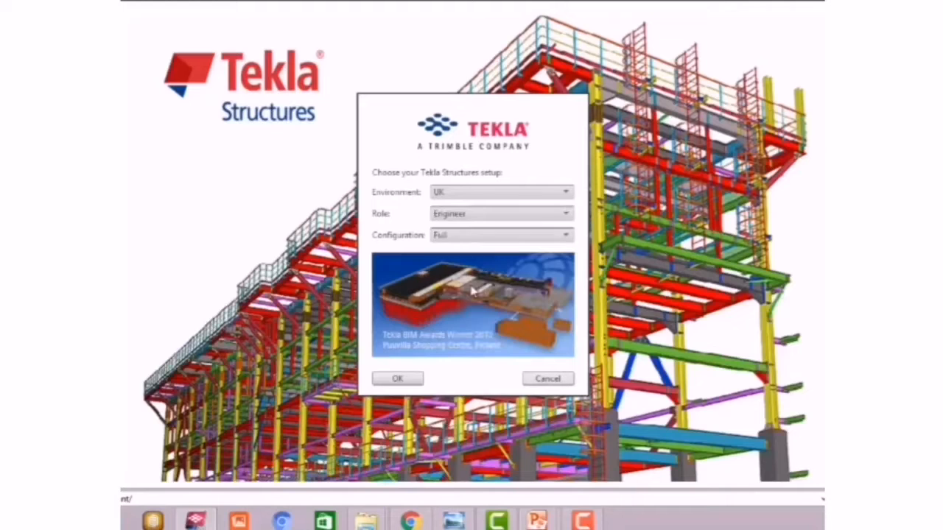
# Start the session with the Full configuration for the UK environment and Engineer role, and close the welcome window
pyautogui.click(458, 233)
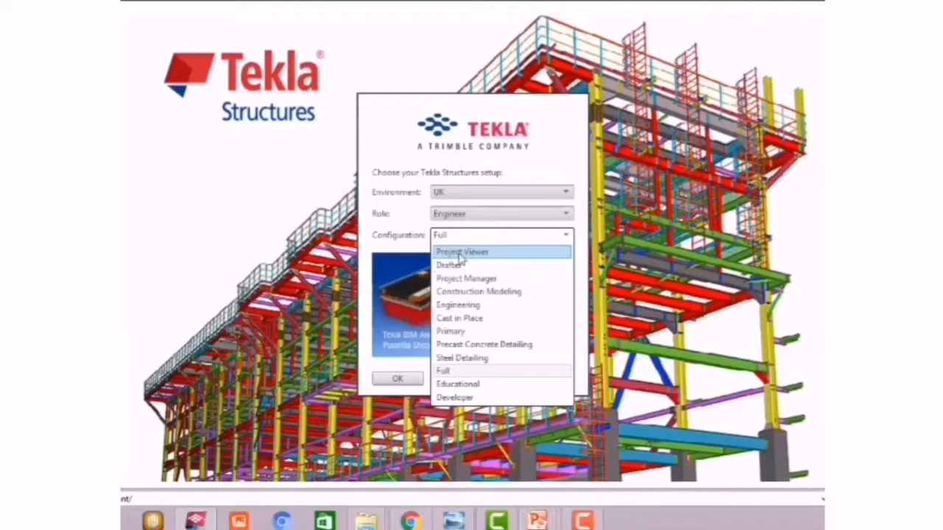
pyautogui.click(495, 252)
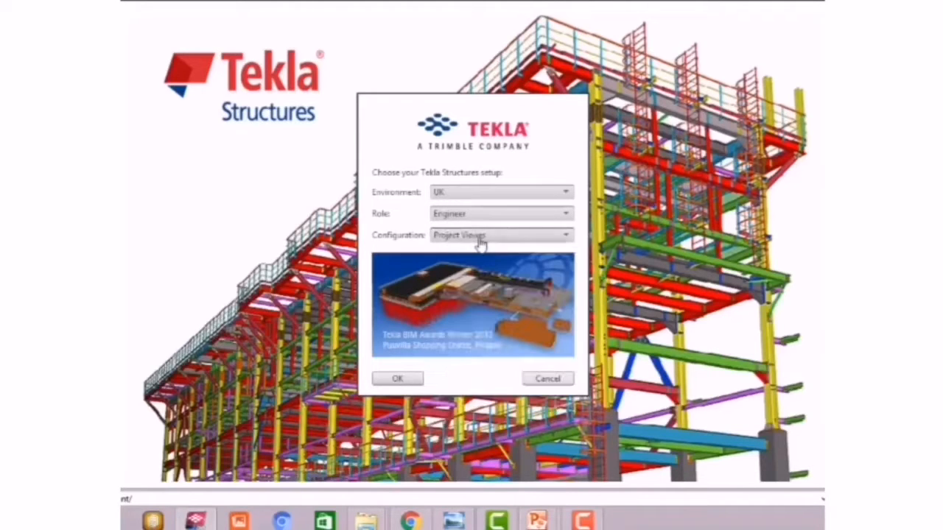
pyautogui.click(481, 236)
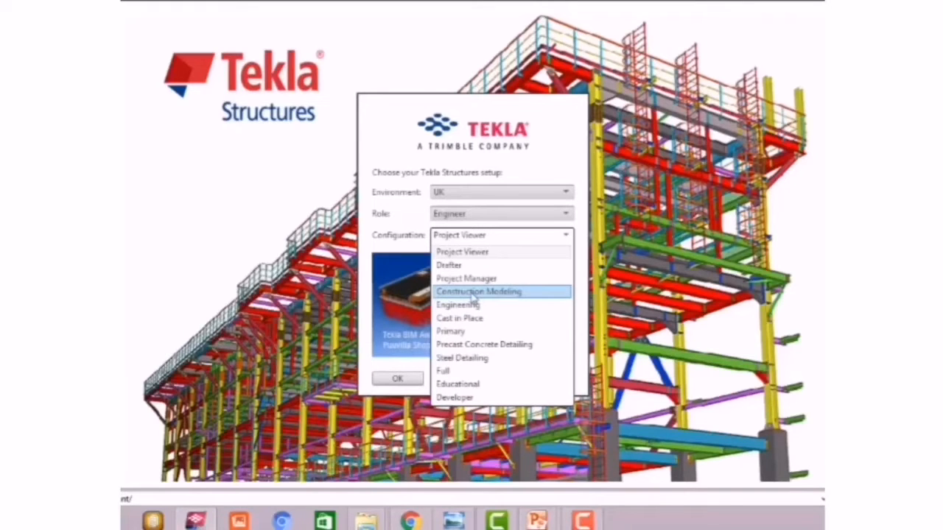
pyautogui.click(496, 375)
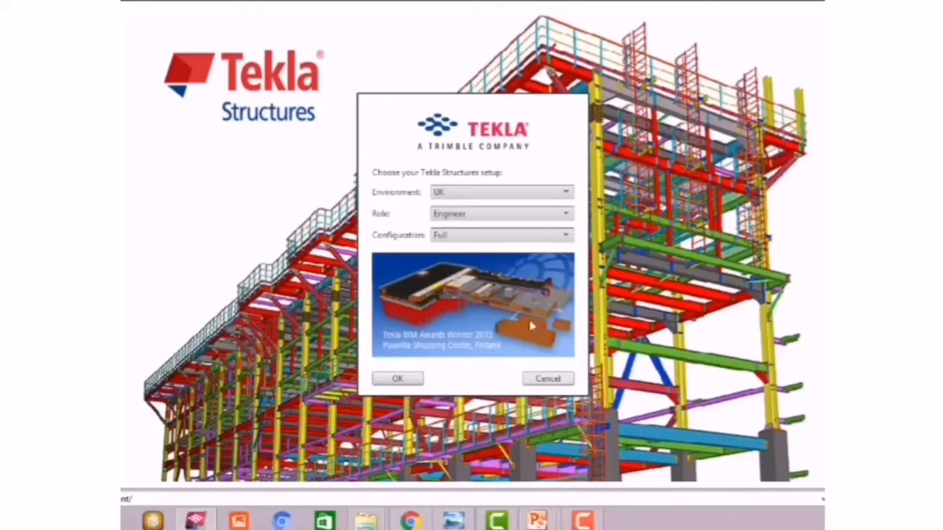
pyautogui.click(397, 379)
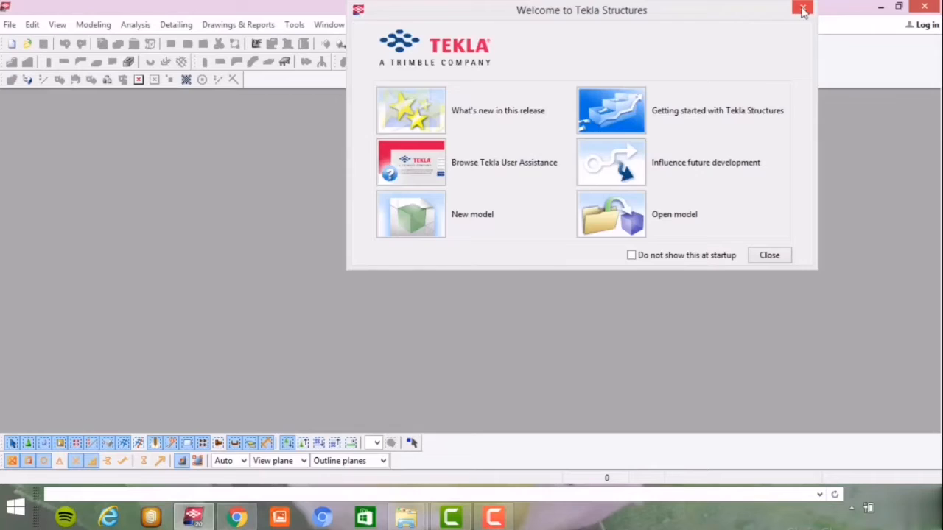
pyautogui.click(800, 12)
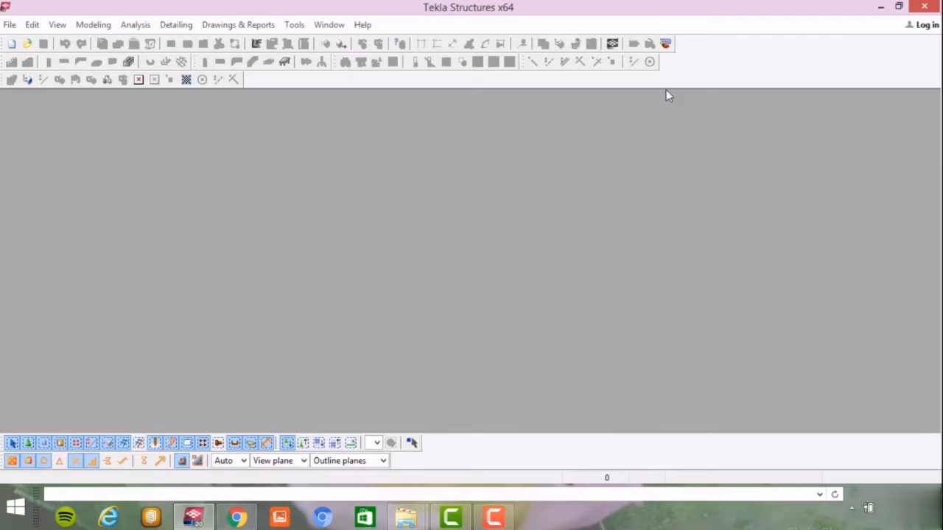
# Create a new single-user model named "basic tutorial part-1" without a template
pyautogui.click(12, 44)
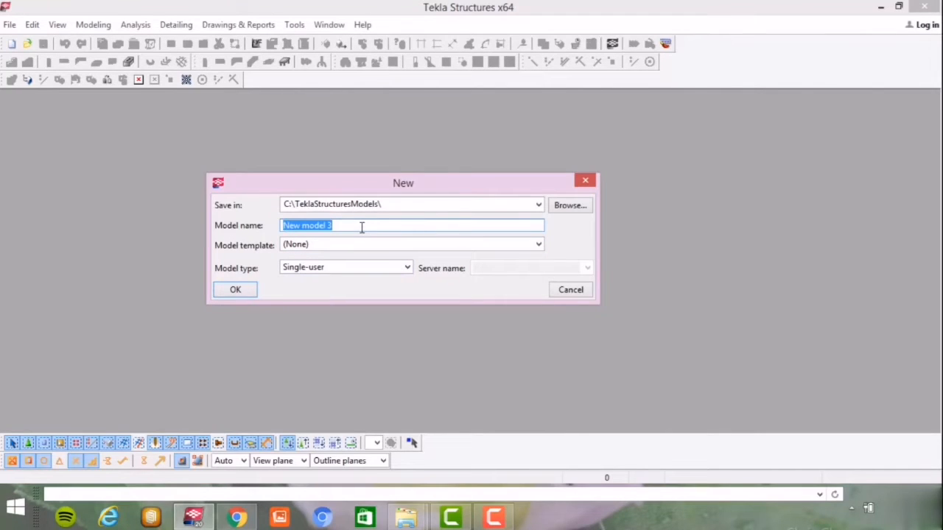
pyautogui.press('BackSpace')
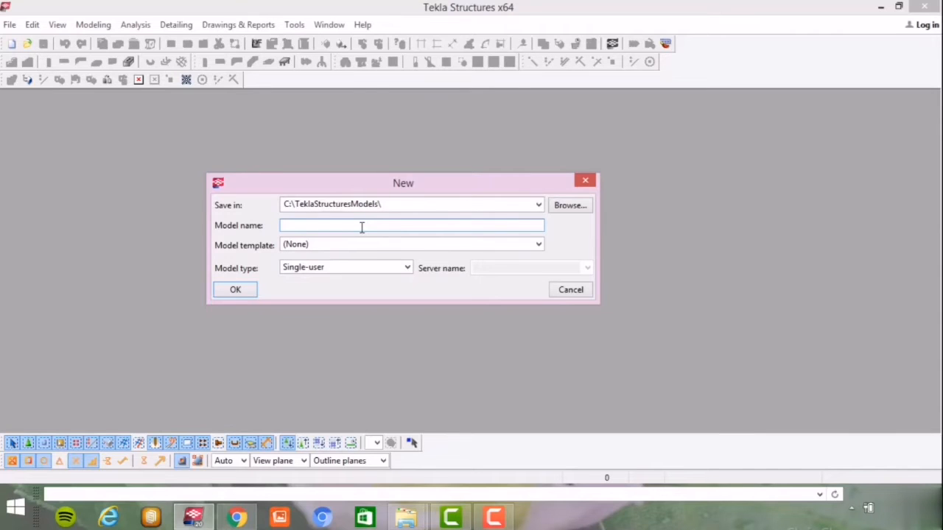
pyautogui.write('basic')
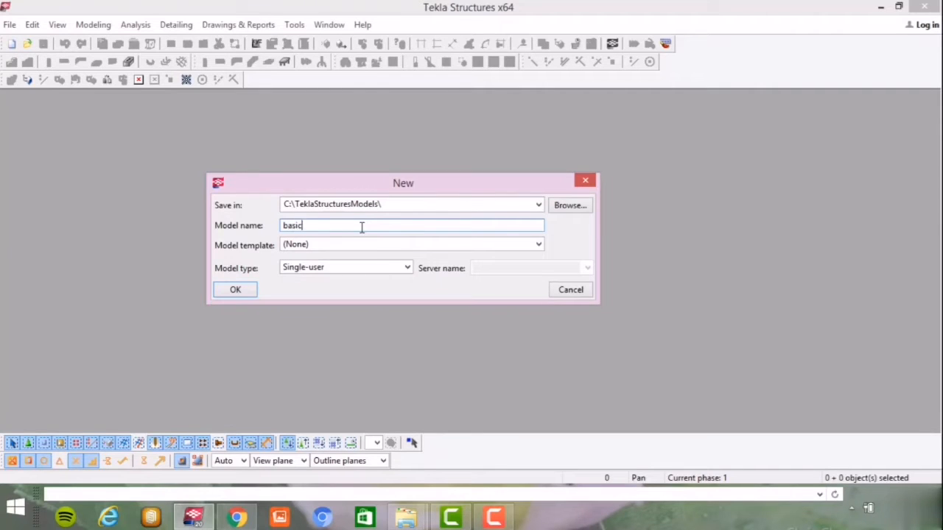
pyautogui.write(' tutorial part-1')
pyautogui.click(351, 267)
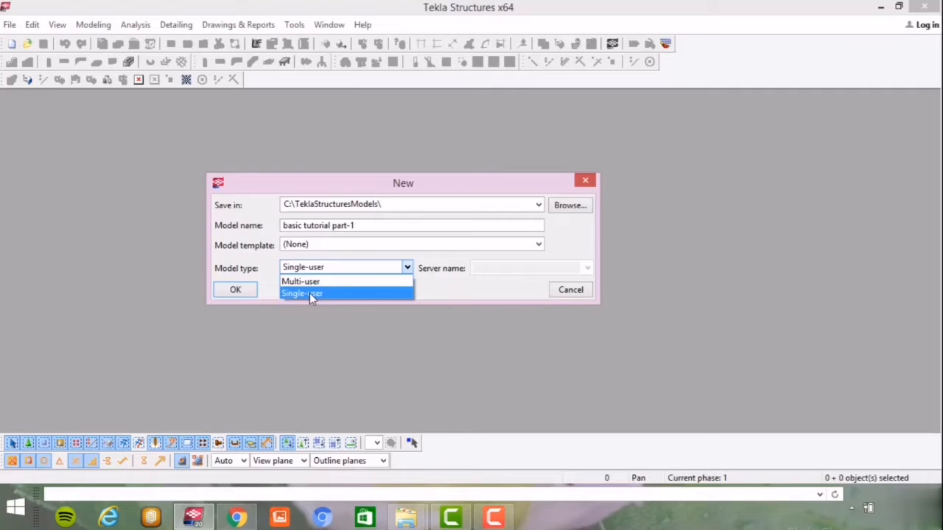
pyautogui.click(309, 293)
pyautogui.click(238, 291)
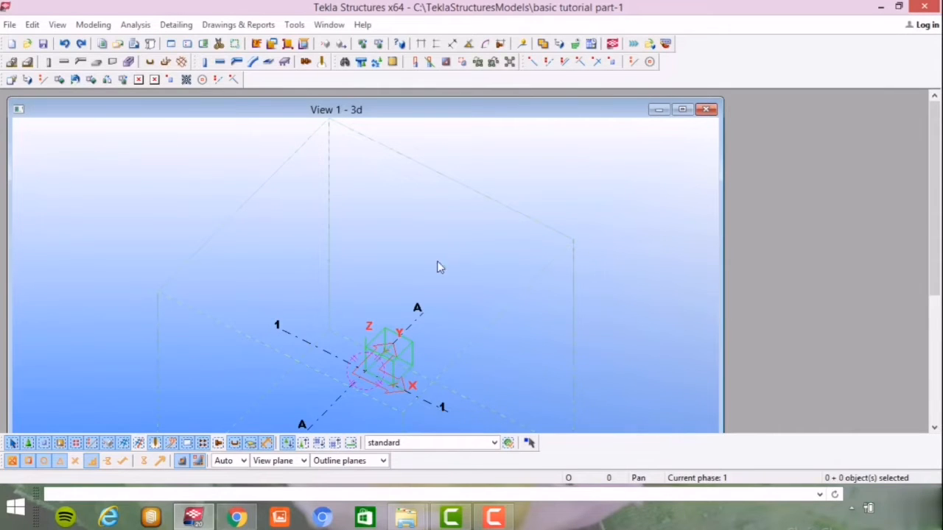
# Maximize the 3D view window of the new model
pyautogui.click(681, 109)
pyautogui.scroll(3, 424, 306)
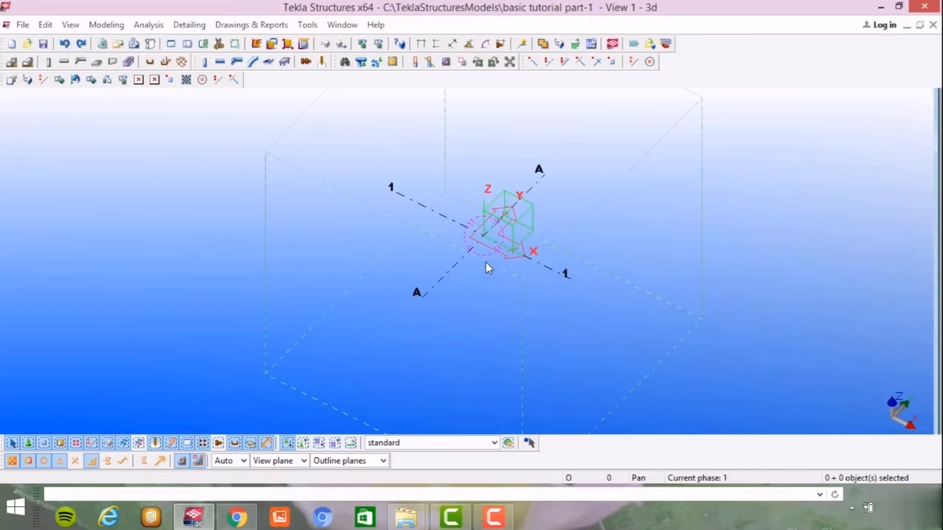
pyautogui.scroll(-1, 490, 264)
pyautogui.scroll(-3, 546, 277)
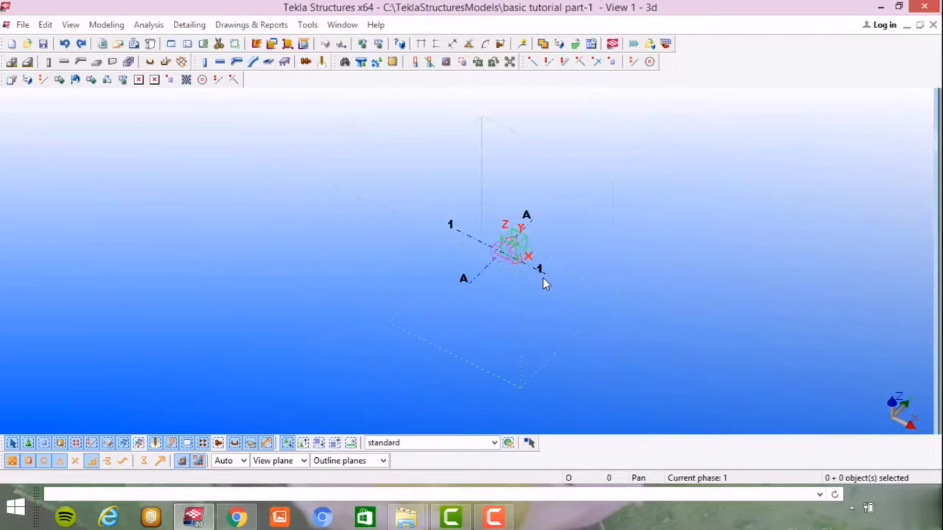
pyautogui.scroll(2, 534, 254)
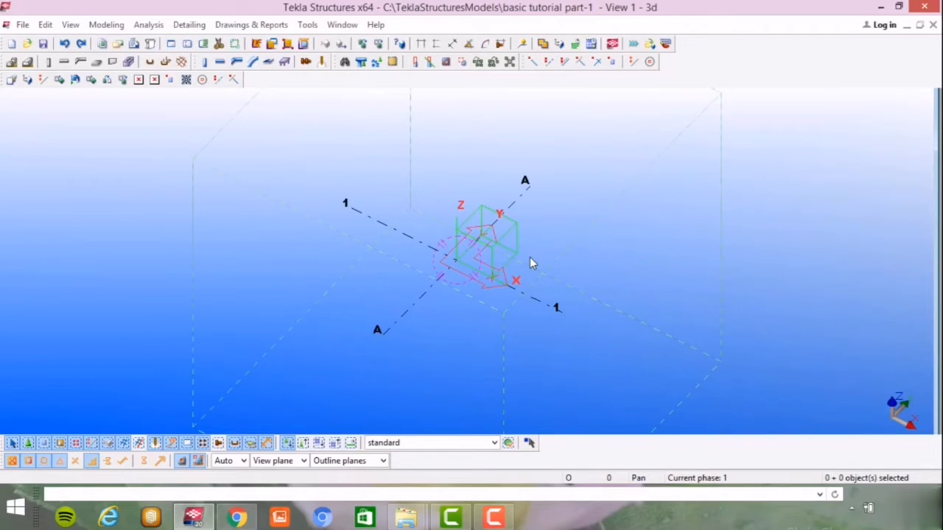
pyautogui.scroll(-2, 542, 257)
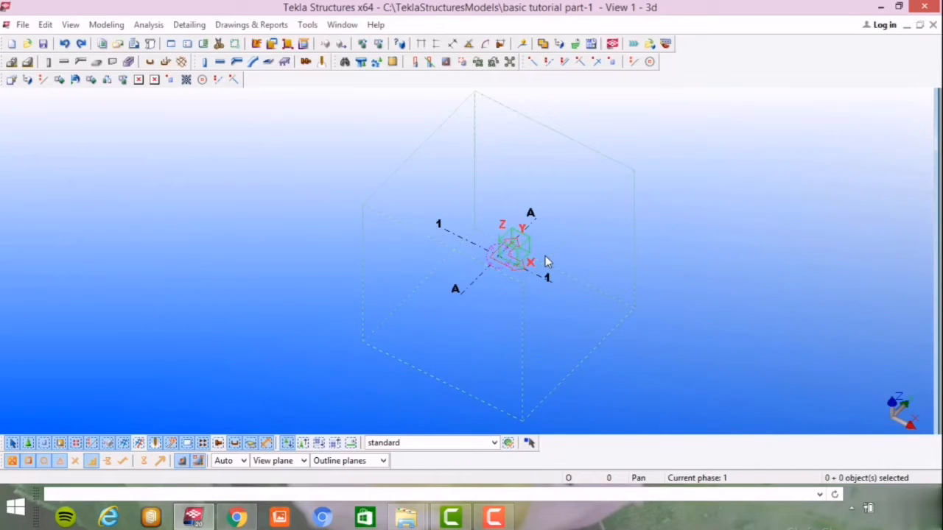
pyautogui.scroll(-3, 634, 279)
pyautogui.scroll(4, 621, 287)
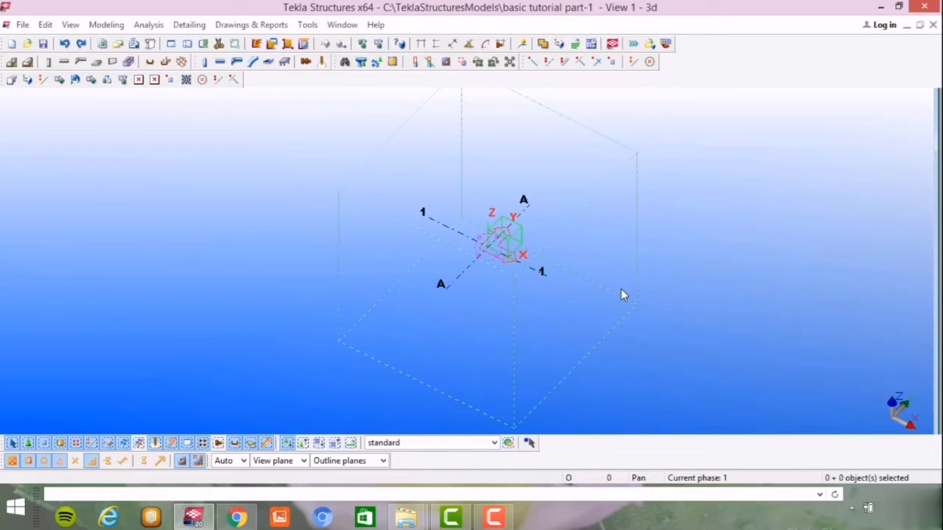
# Switch the view from 3D to plan
pyautogui.hotkey('ctrl', 'p')
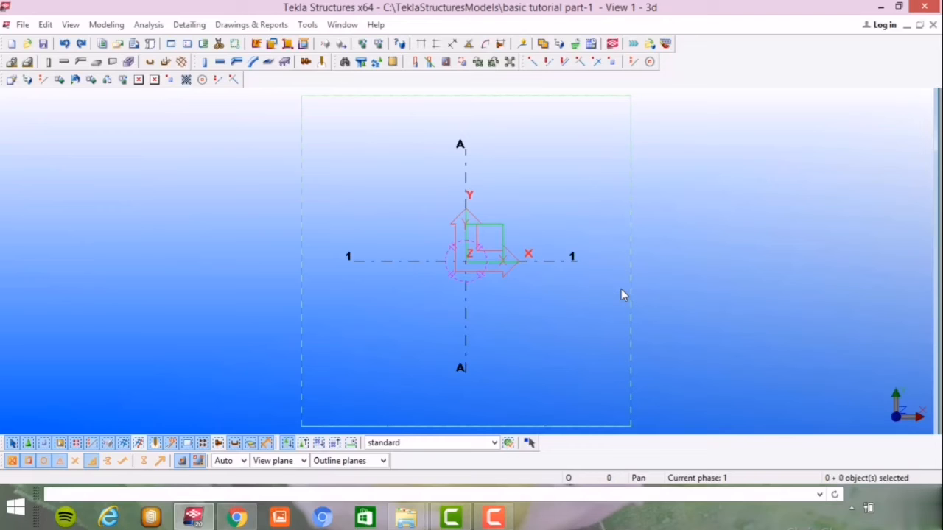
pyautogui.scroll(-2, 507, 253)
pyautogui.scroll(2, 540, 289)
pyautogui.scroll(1, 539, 289)
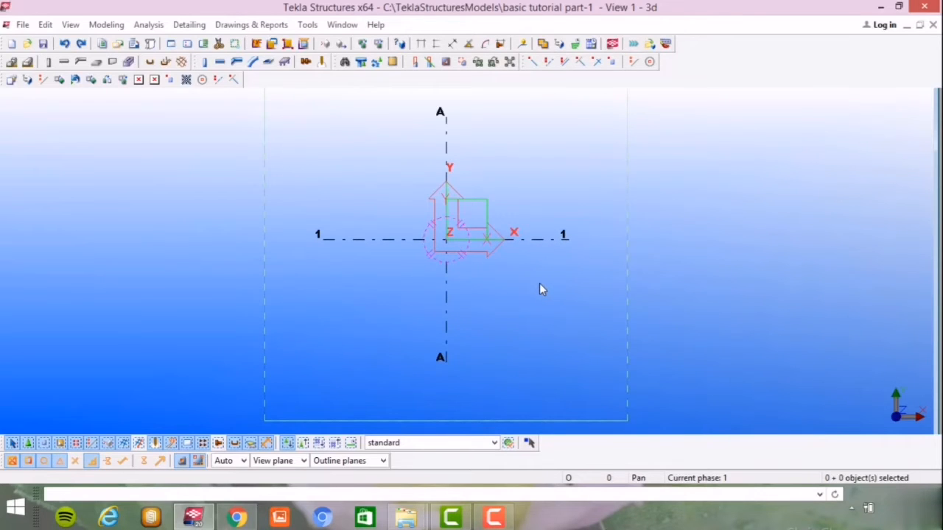
pyautogui.scroll(3, 453, 229)
pyautogui.scroll(-3, 598, 235)
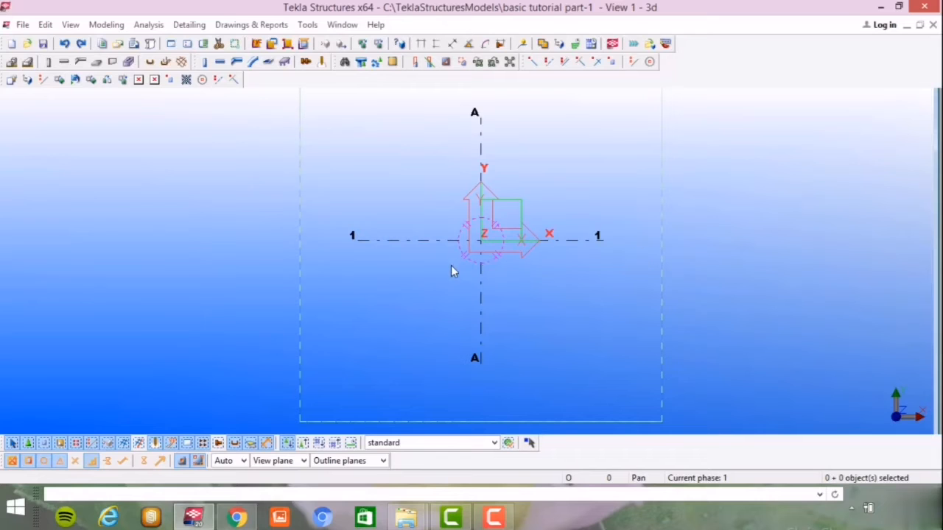
pyautogui.doubleClick(480, 148)
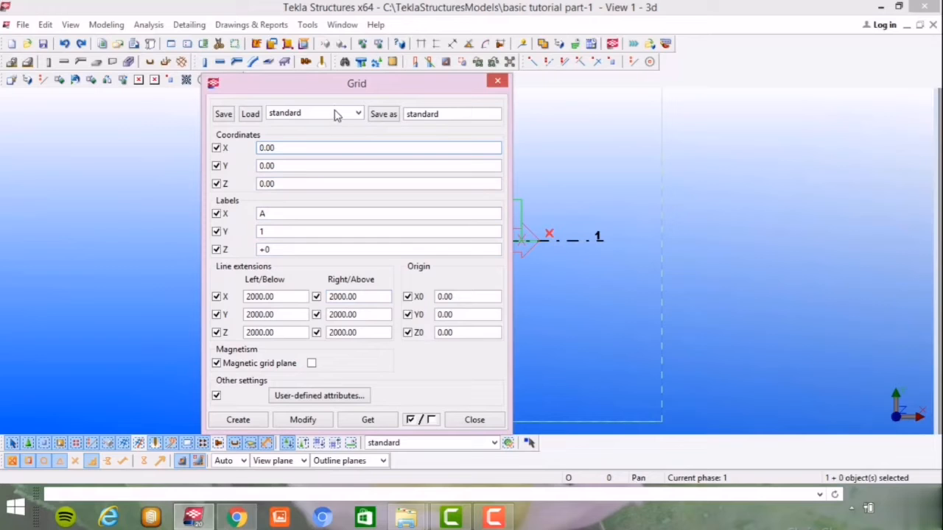
pyautogui.moveTo(303, 150); pyautogui.dragTo(233, 151)
pyautogui.click(498, 81)
# Rotate the model view and examine the grid lines, axes and work area in 3D
pyautogui.keyDown('ctrl'); pyautogui.moveTo(826, 394); pyautogui.dragTo(859, 402, button='middle'); pyautogui.keyUp('ctrl')
pyautogui.scroll(-2, 667, 239)
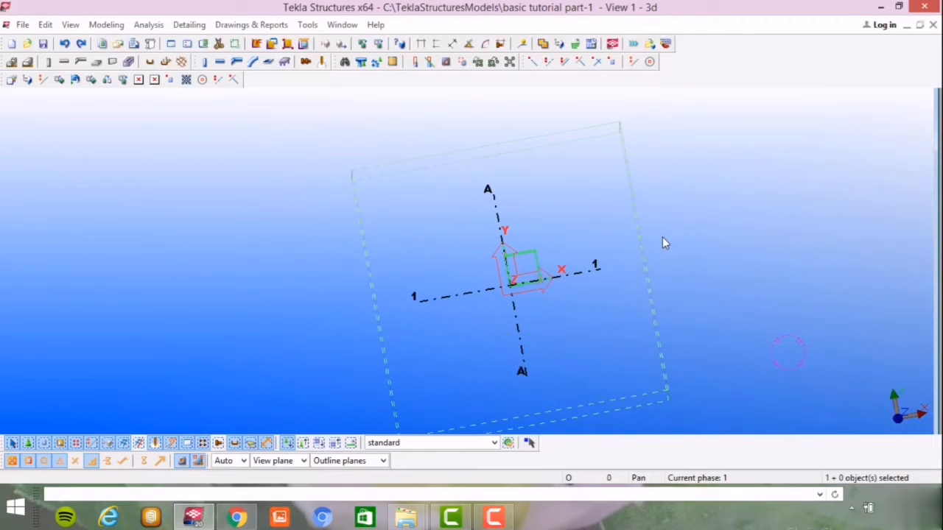
pyautogui.hotkey('ctrl', 'p')
pyautogui.scroll(-2, 662, 237)
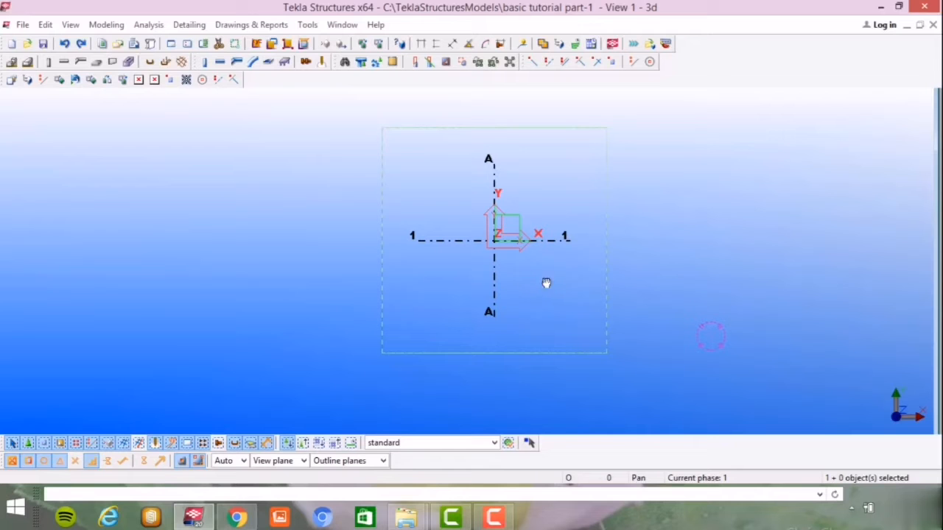
pyautogui.keyDown('ctrl'); pyautogui.moveTo(543, 282); pyautogui.dragTo(577, 284, button='middle'); pyautogui.keyUp('ctrl')
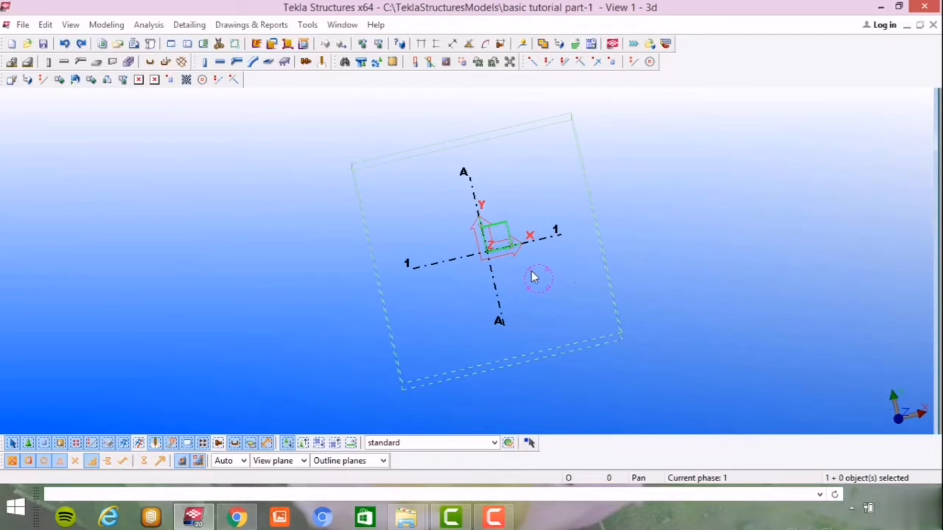
pyautogui.keyDown('ctrl'); pyautogui.moveTo(517, 287); pyautogui.dragTo(564, 267, button='middle'); pyautogui.keyUp('ctrl')
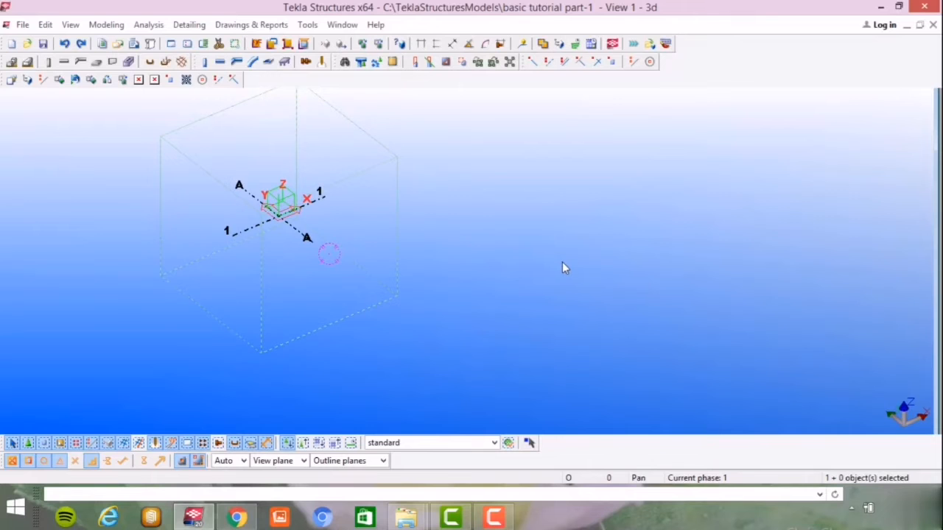
pyautogui.scroll(6, 294, 201)
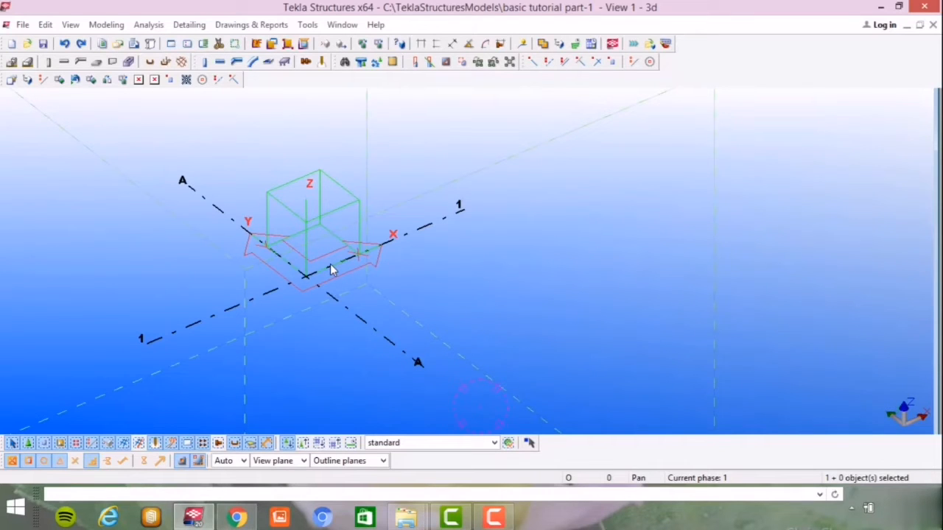
pyautogui.scroll(-4, 534, 269)
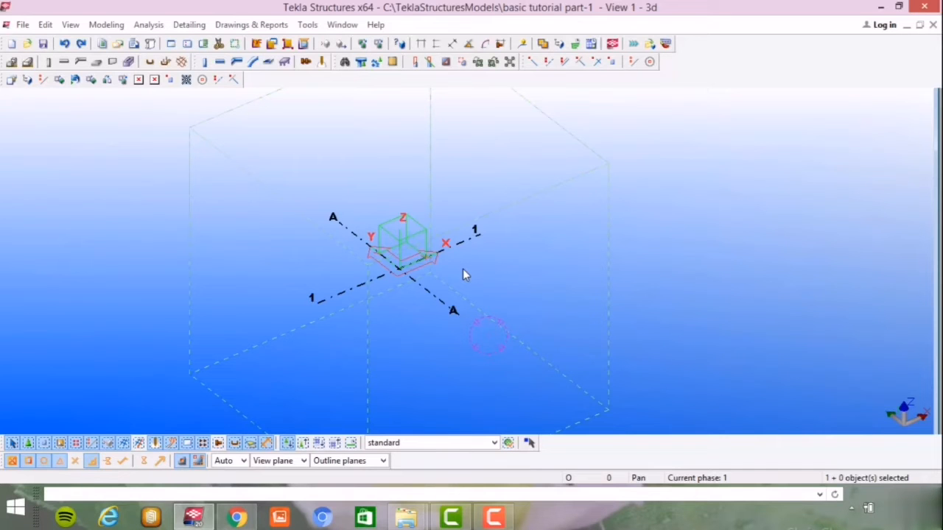
# Return the view to plan and open the grid's properties, placing the dialog clear of the grid
pyautogui.hotkey('ctrl', 'p')
pyautogui.scroll(3, 469, 176)
pyautogui.doubleClick(461, 166)
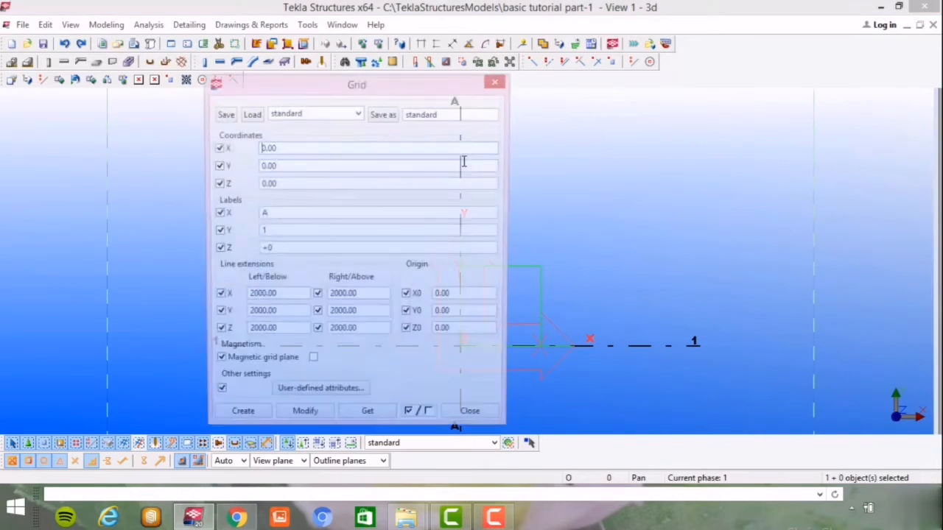
pyautogui.moveTo(281, 147); pyautogui.dragTo(246, 147)
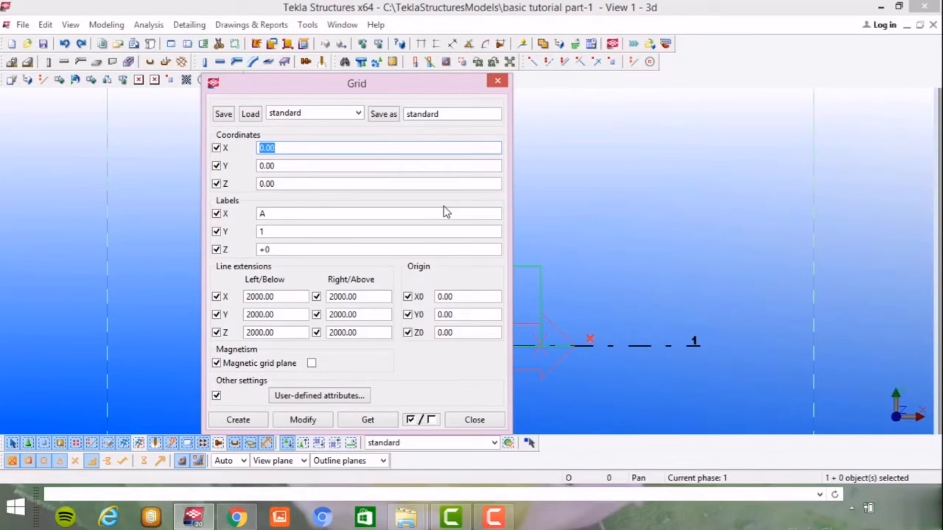
pyautogui.write('0')
pyautogui.moveTo(443, 81); pyautogui.dragTo(271, 67)
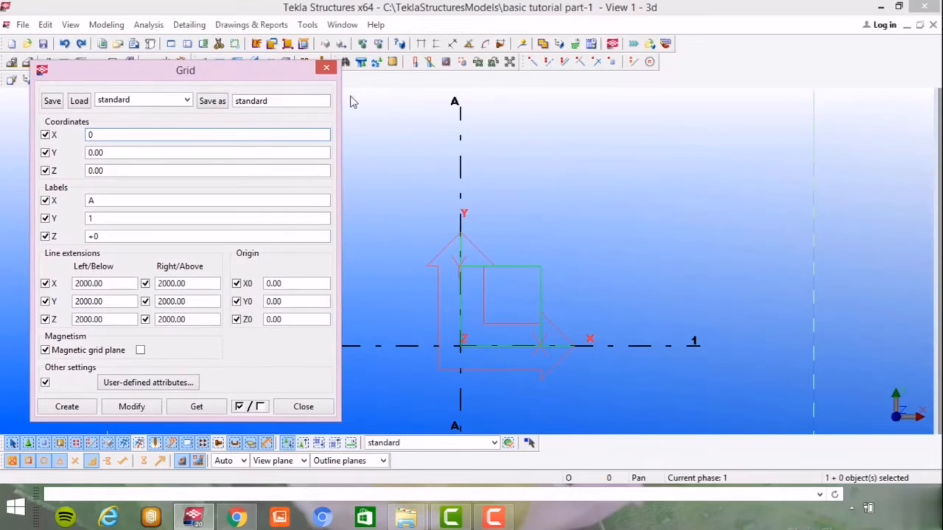
pyautogui.click(575, 218)
pyautogui.scroll(-7, 617, 202)
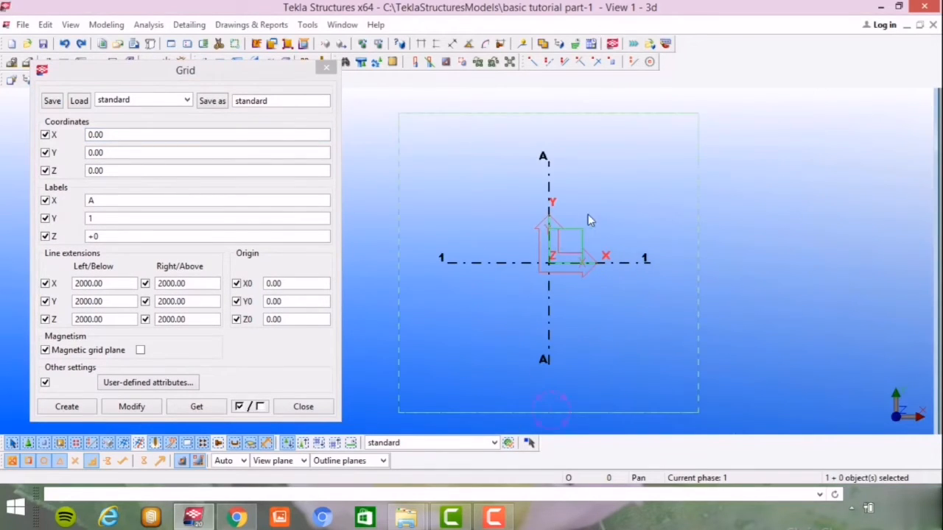
pyautogui.moveTo(536, 221); pyautogui.dragTo(620, 185, button='middle')
pyautogui.scroll(1, 620, 185)
# Set the grid's X coordinates to 0.00 2*1000.00 2000.00 and its Y coordinates to 0.00 1500.00 2000.00 2500.00
pyautogui.click(143, 137)
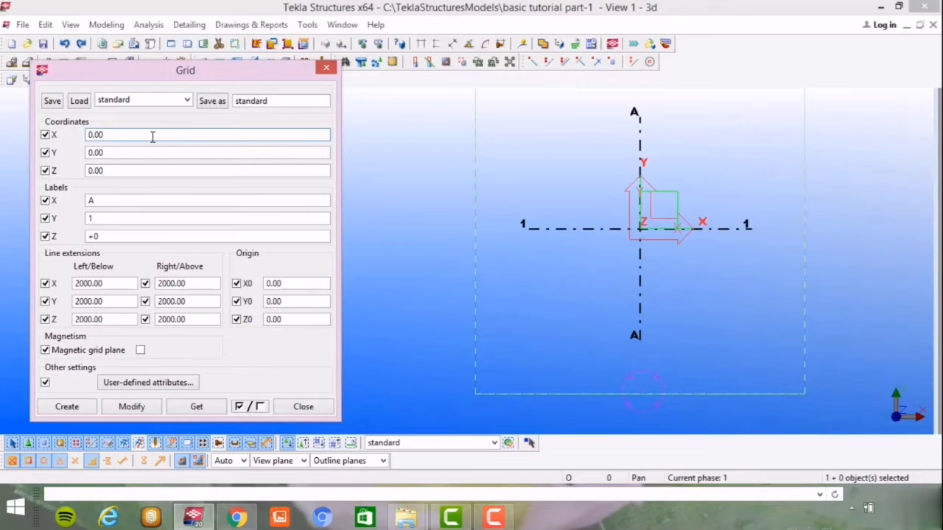
pyautogui.write('1000')
pyautogui.write('1000 2000')
pyautogui.click(152, 151)
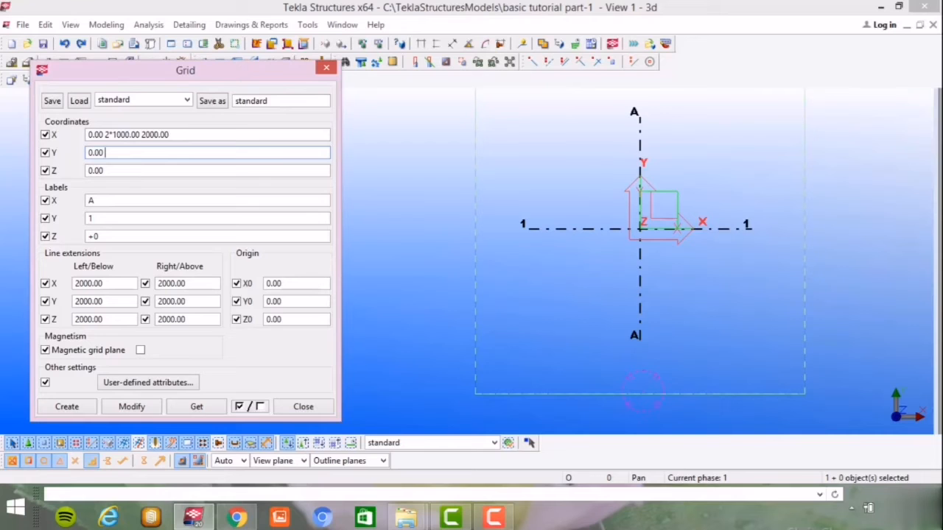
pyautogui.write('1500 2000 2500')
# Set the grid's Z coordinates to 0.00 500.00 1500.00 3000.00
pyautogui.click(105, 170)
pyautogui.moveTo(94, 170); pyautogui.dragTo(78, 171)
pyautogui.click(117, 170)
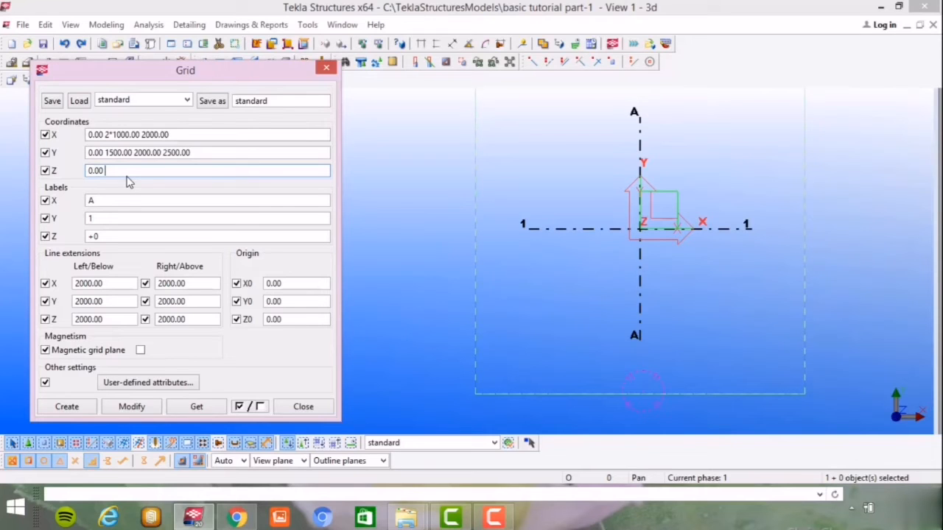
pyautogui.write('500 1500 3000')
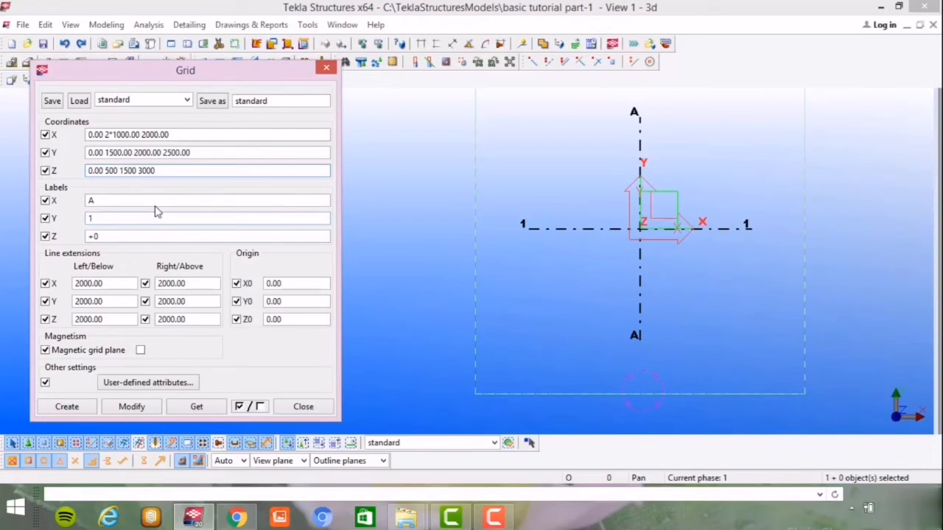
pyautogui.click(153, 200)
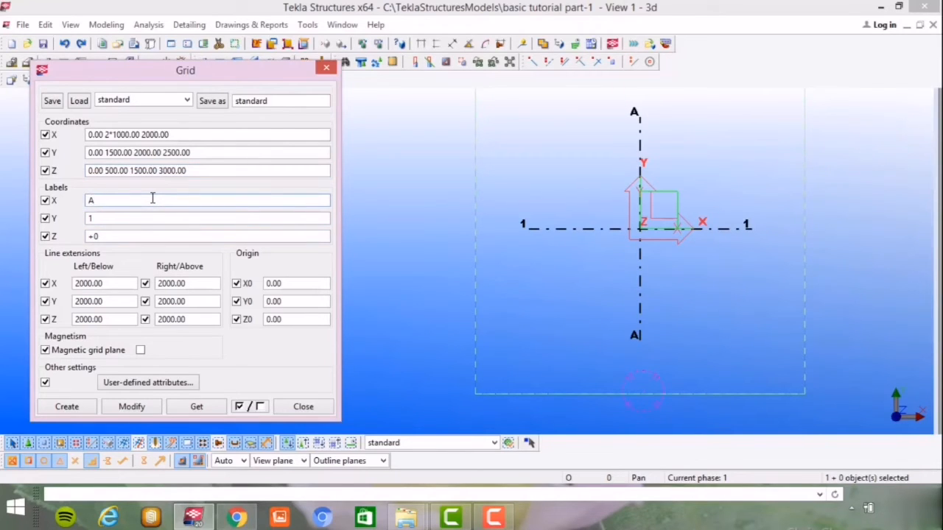
# Set the grid's X labels to A B C D and its Y labels to 1 2 3 4
pyautogui.write('B C D')
pyautogui.click(182, 216)
pyautogui.press('BackSpace')
pyautogui.write('1')
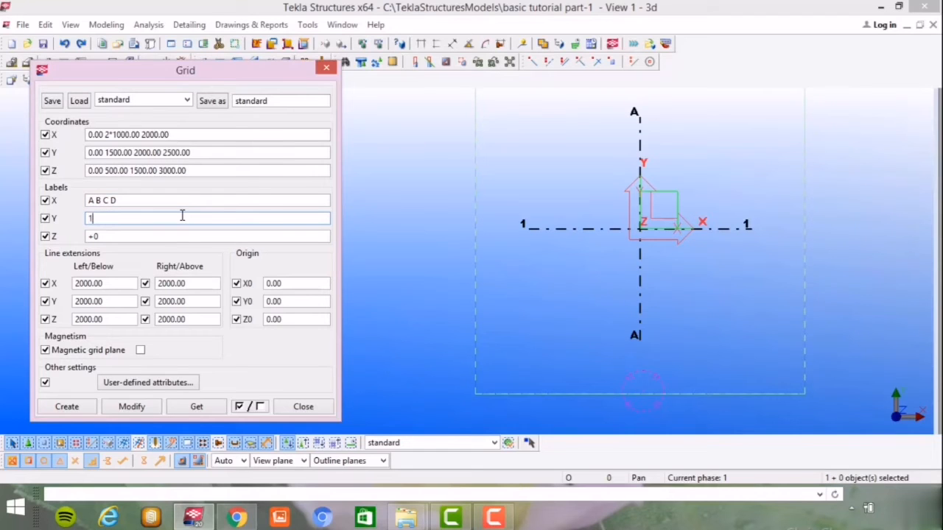
pyautogui.write(' 2 3 4')
pyautogui.click(154, 234)
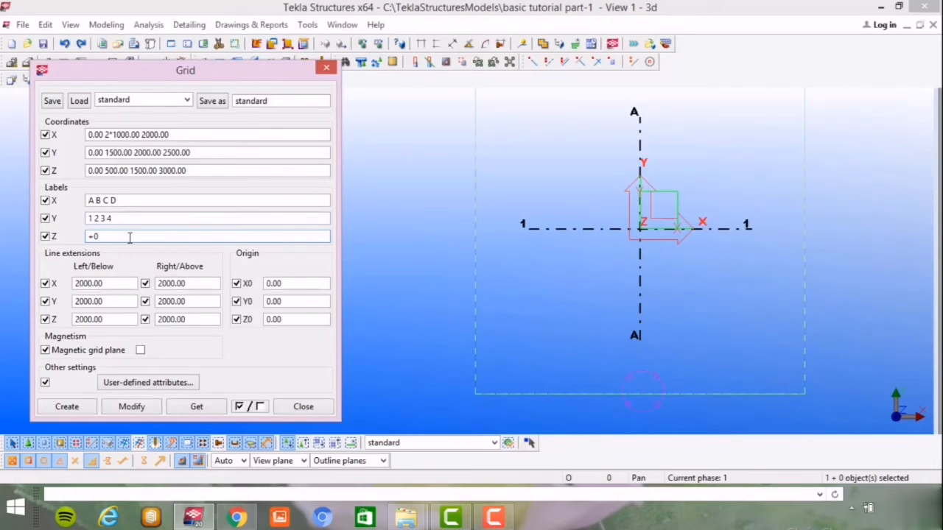
pyautogui.write('500 1500 3000')
pyautogui.click(132, 408)
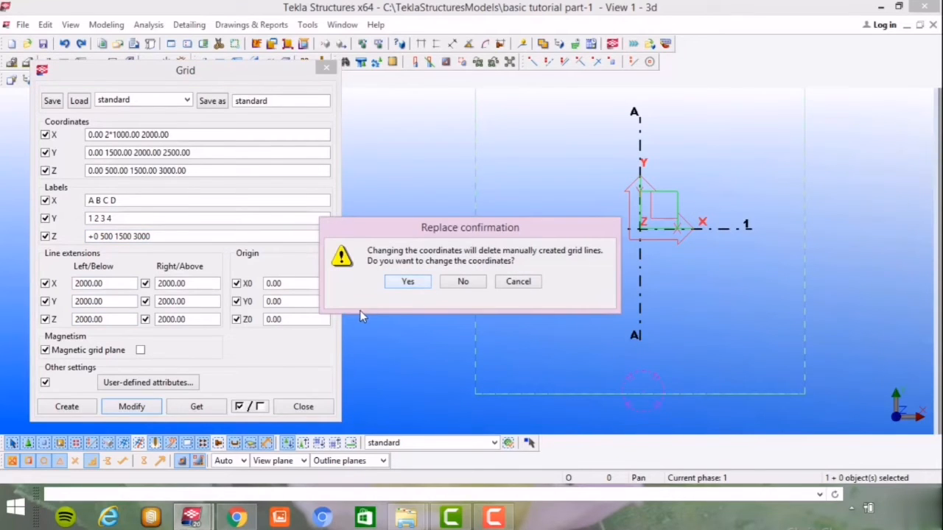
pyautogui.click(411, 282)
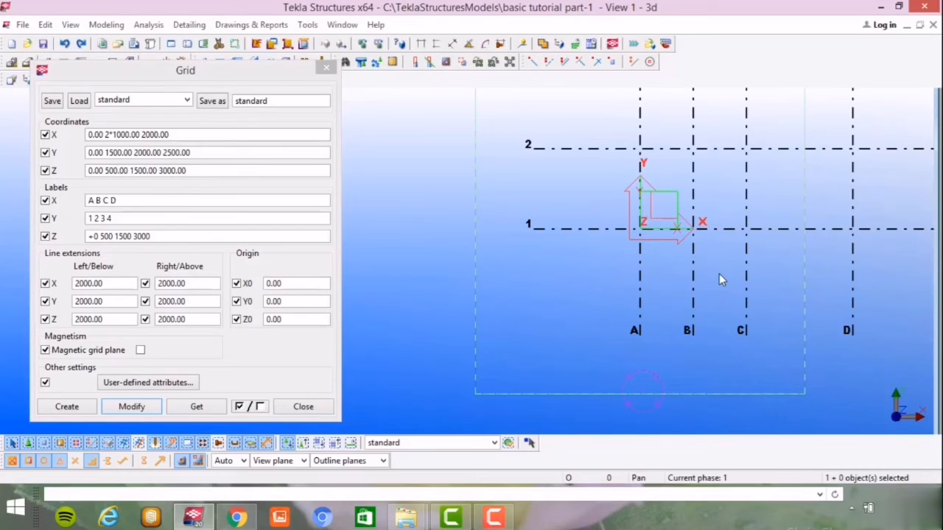
pyautogui.scroll(-3, 708, 244)
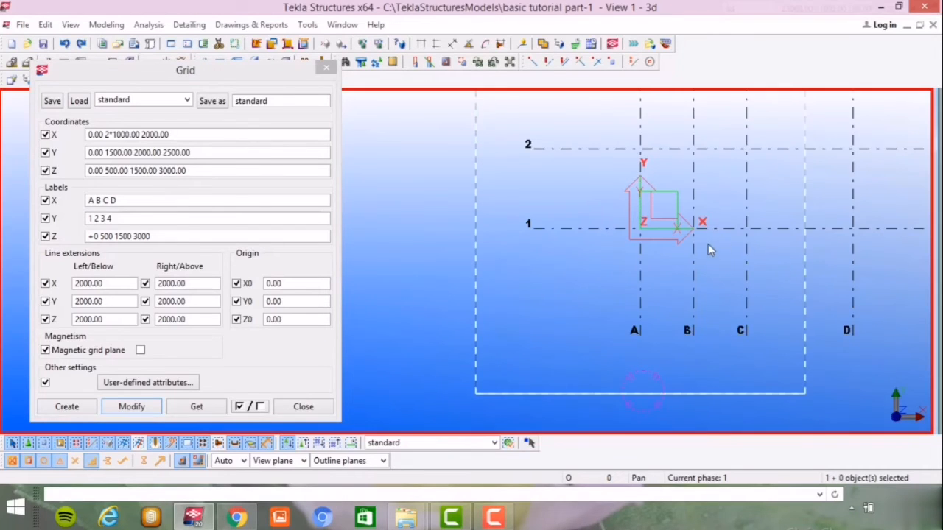
pyautogui.scroll(-4, 674, 276)
pyautogui.scroll(2, 740, 139)
pyautogui.scroll(2, 709, 187)
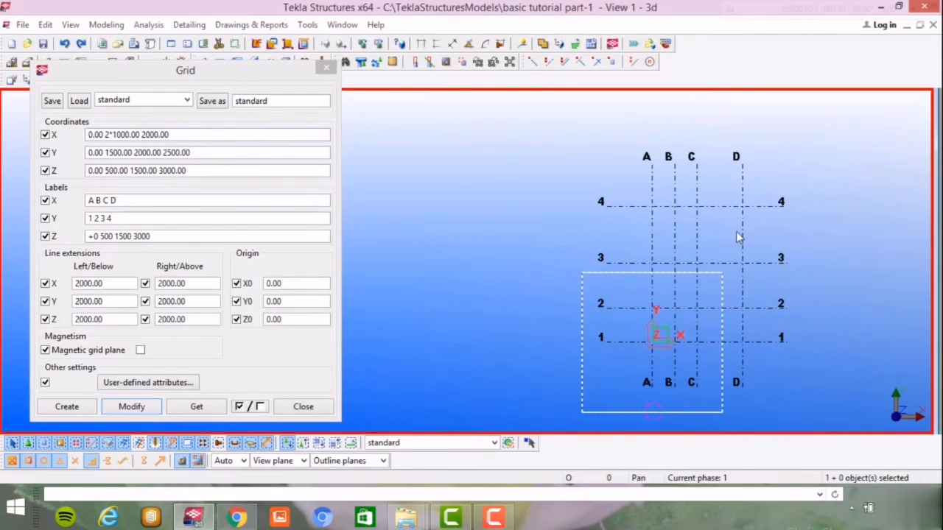
pyautogui.scroll(-3, 741, 224)
pyautogui.scroll(3, 743, 287)
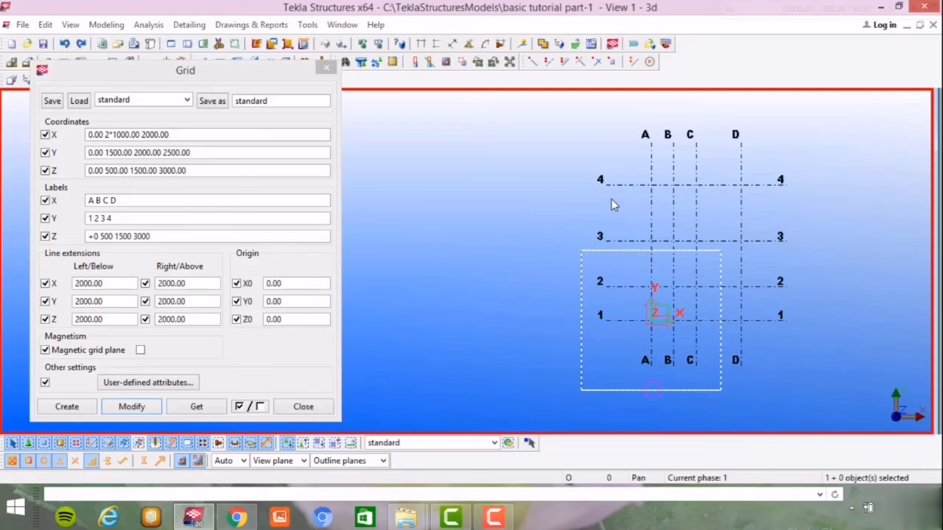
# Change the grid's Y labels to 4 2 3 1 and apply the modification to the selected grid
pyautogui.click(139, 218)
pyautogui.moveTo(120, 218); pyautogui.dragTo(86, 221)
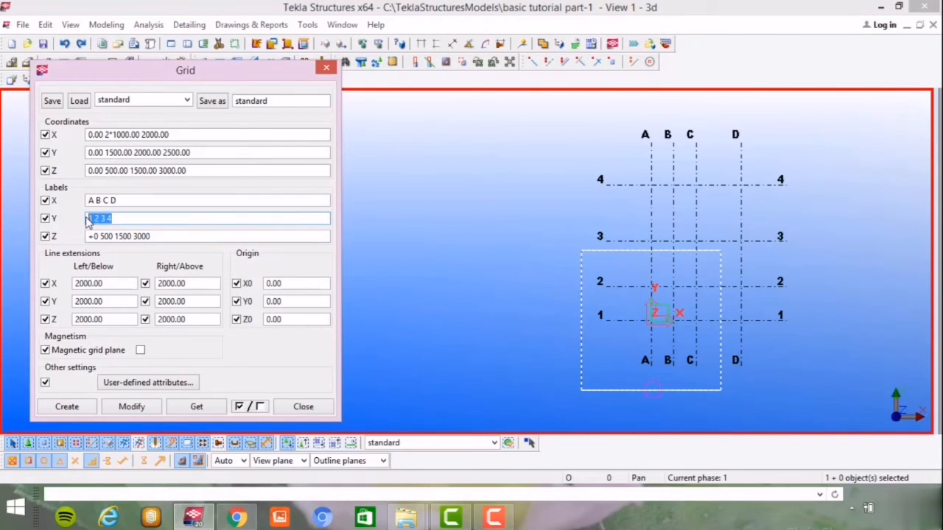
pyautogui.write('1 2 ')
pyautogui.write('3 1')
pyautogui.click(122, 409)
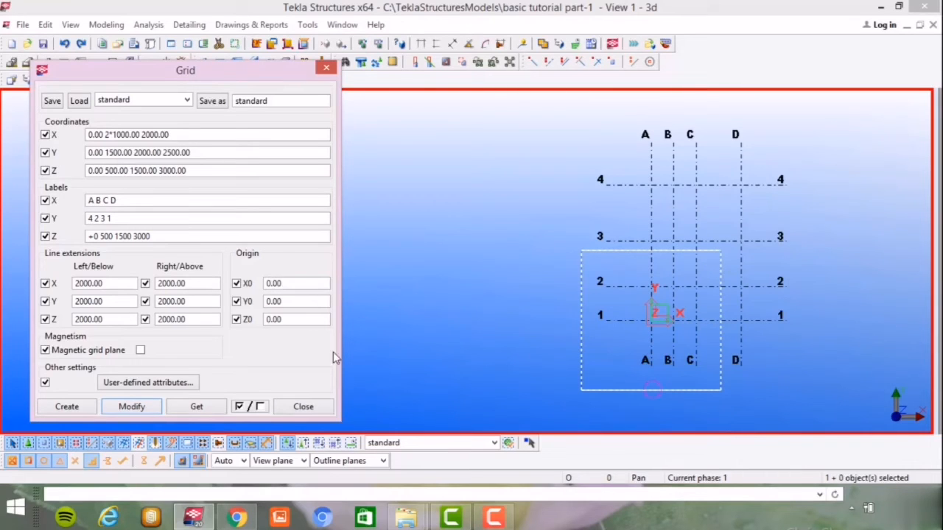
pyautogui.click(667, 190)
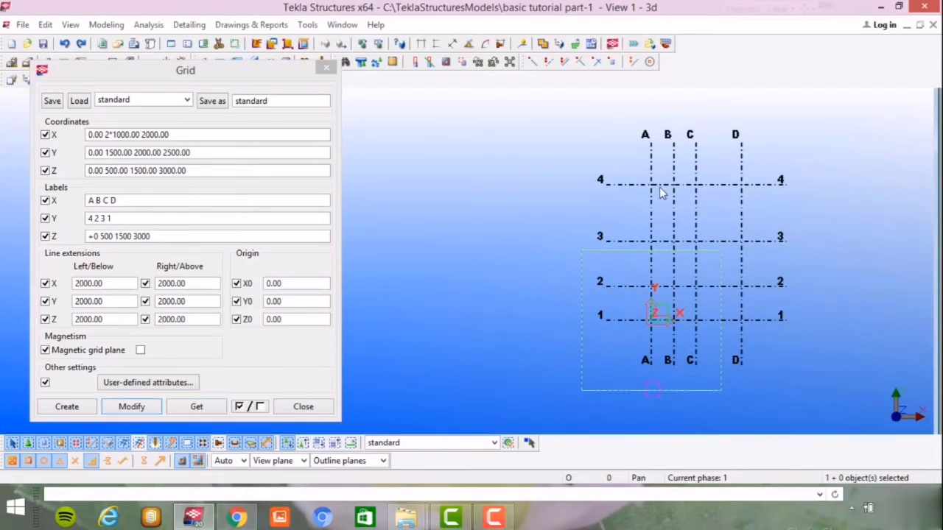
pyautogui.click(132, 407)
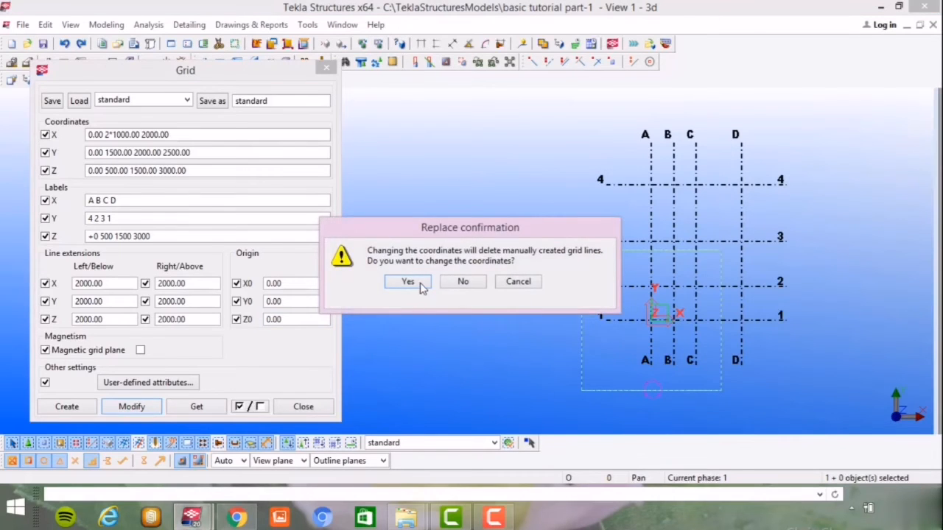
pyautogui.click(413, 282)
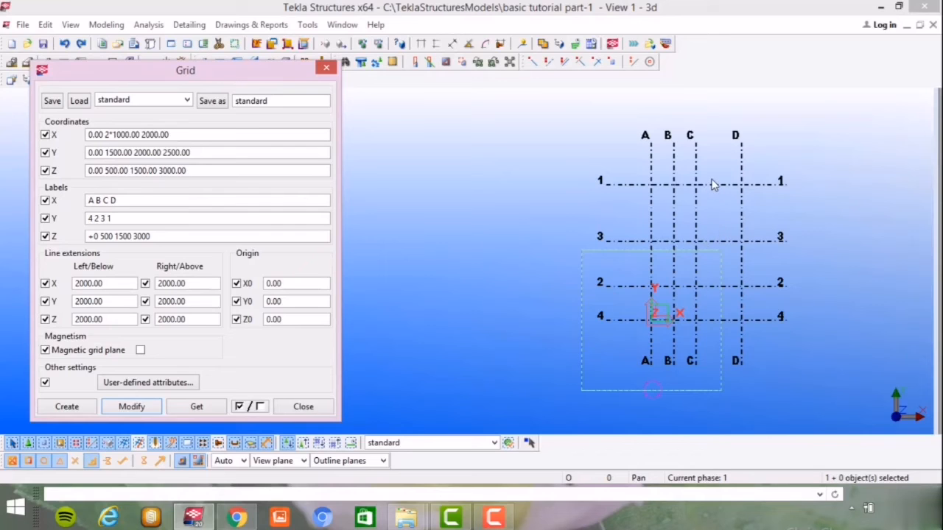
pyautogui.click(677, 199)
pyautogui.scroll(1, 679, 204)
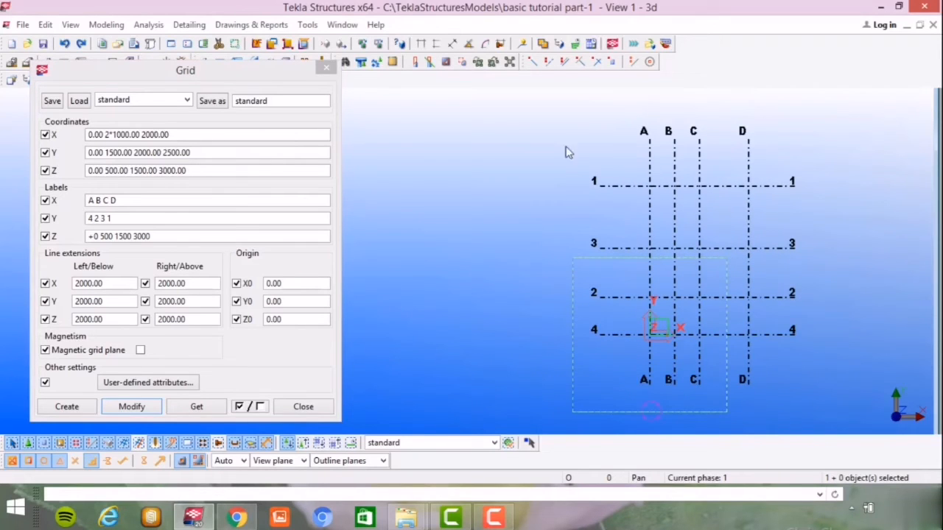
# Set the grid's X coordinates to 0.00 1000.00 2*1500.00 and apply the change to the grid
pyautogui.click(145, 134)
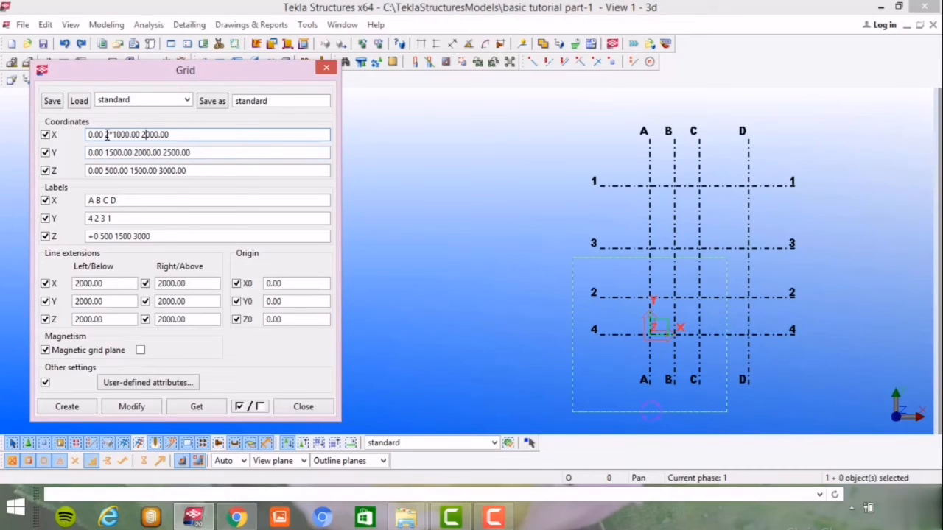
pyautogui.press('BackSpace')
pyautogui.press('Delete')
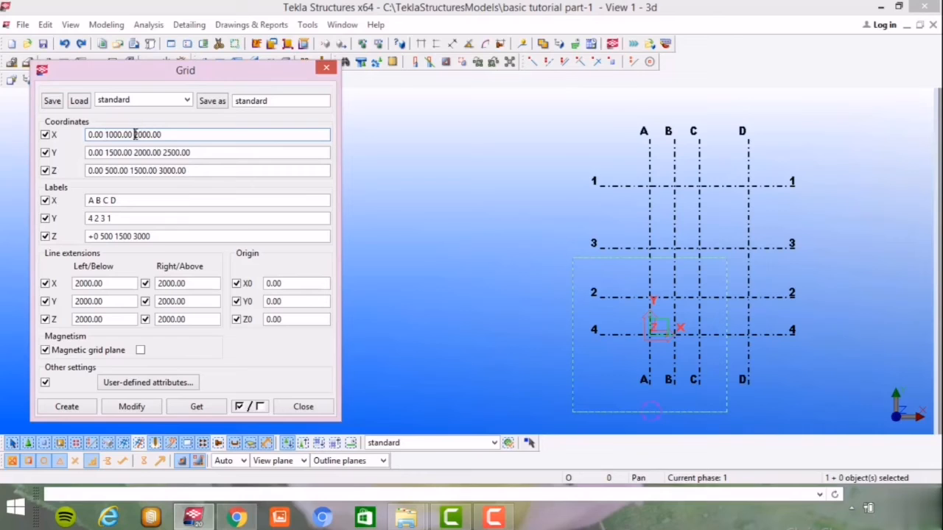
pyautogui.write('1500')
pyautogui.moveTo(179, 135); pyautogui.dragTo(162, 134)
pyautogui.write('45')
pyautogui.click(137, 407)
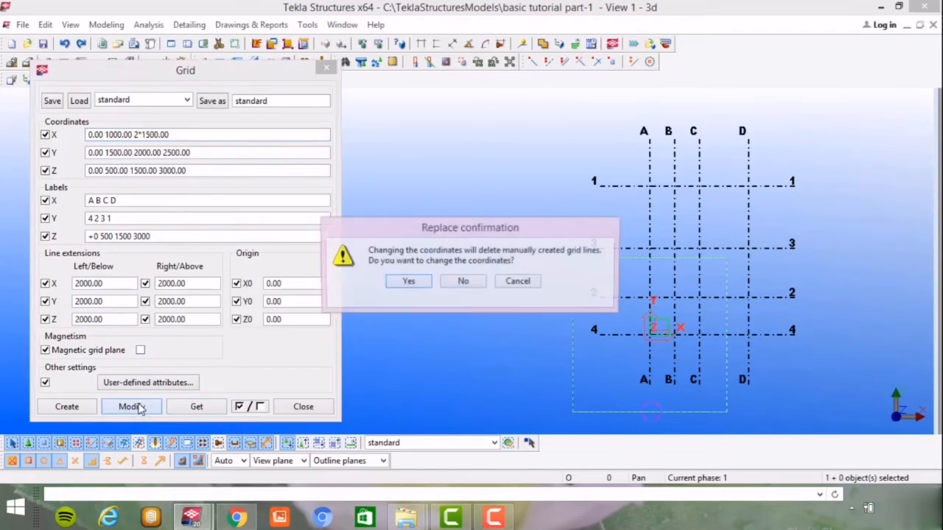
pyautogui.click(404, 283)
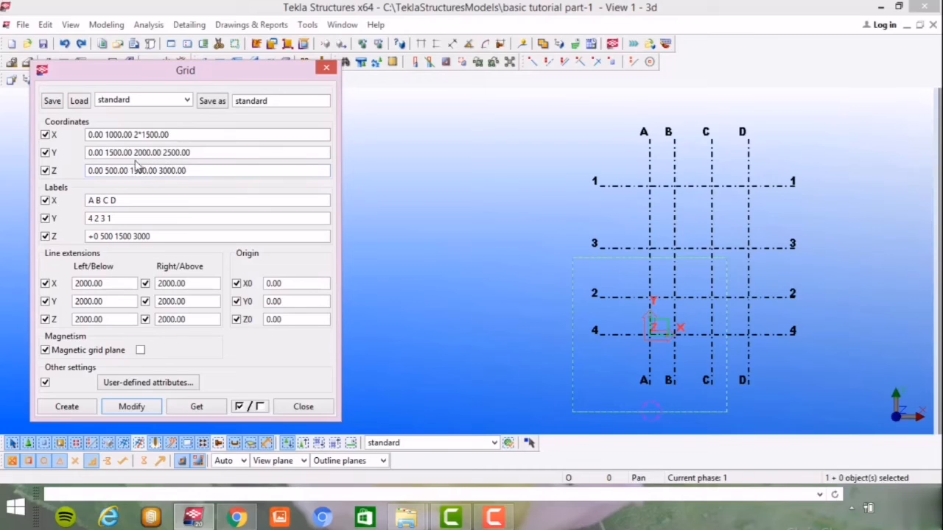
# Reorder the grid's Y labels to 4 3 2 1 and apply the change to the grid
pyautogui.click(103, 219)
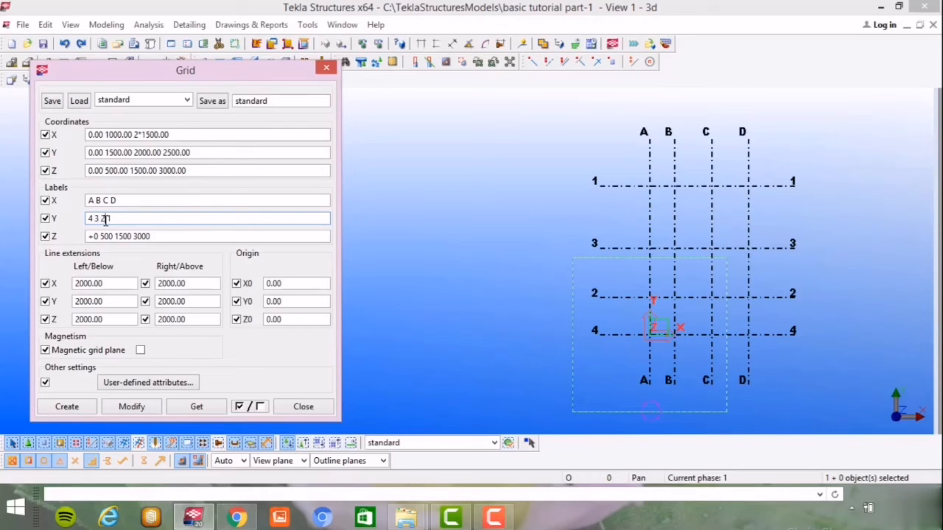
pyautogui.click(133, 407)
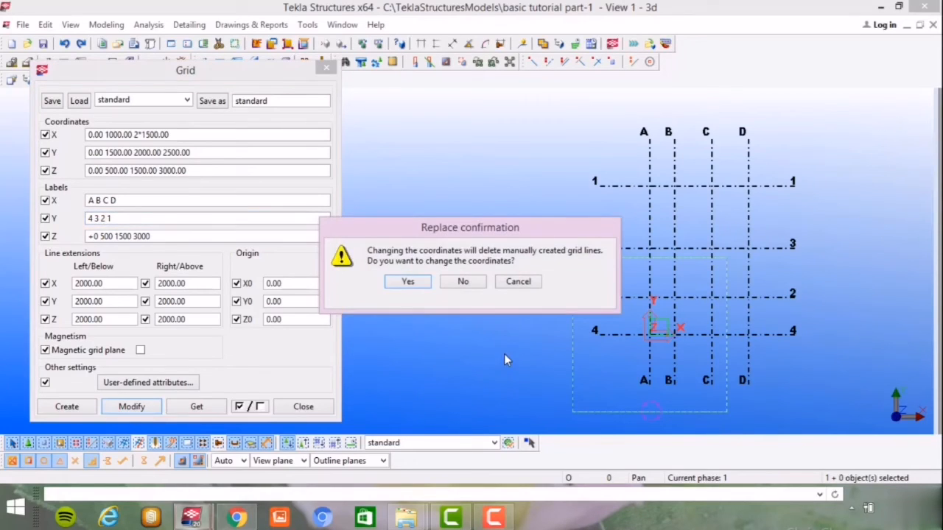
pyautogui.click(407, 282)
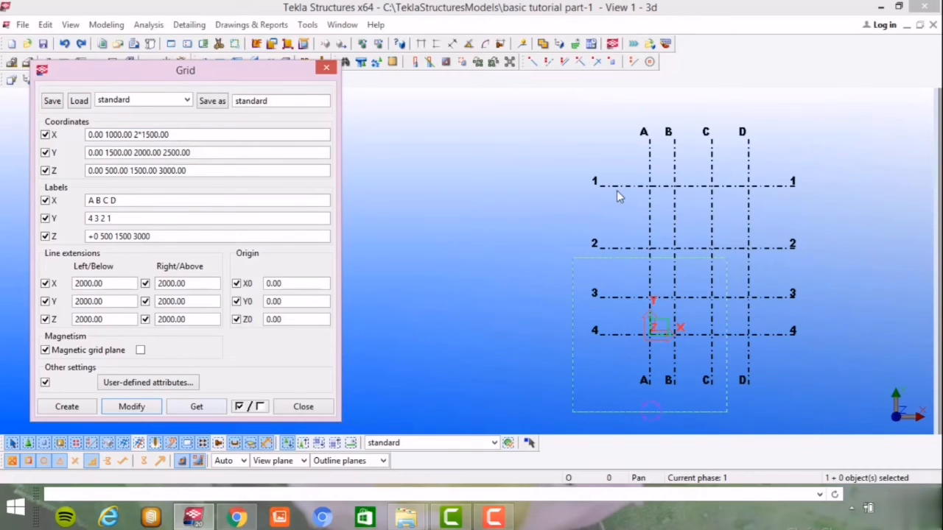
# Measure the horizontal distance between grid lines A and B along grid line 1
pyautogui.click(422, 44)
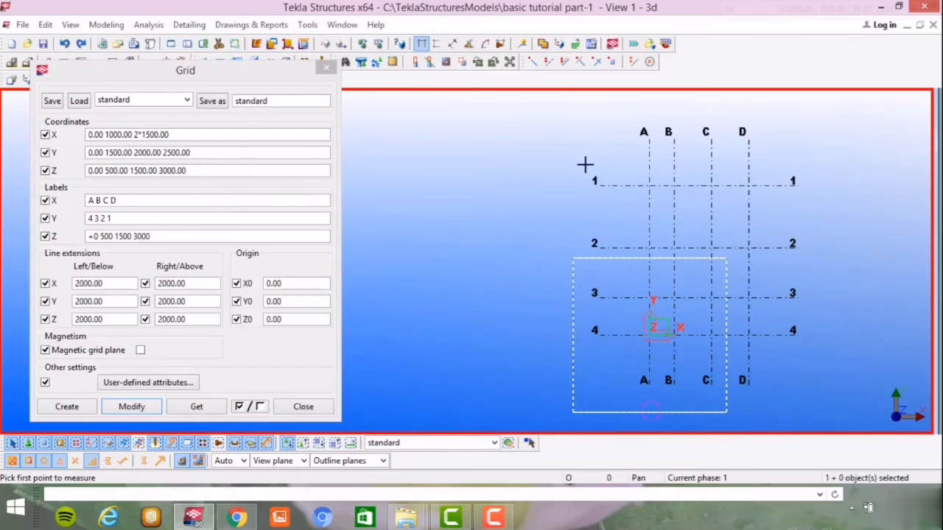
pyautogui.click(649, 183)
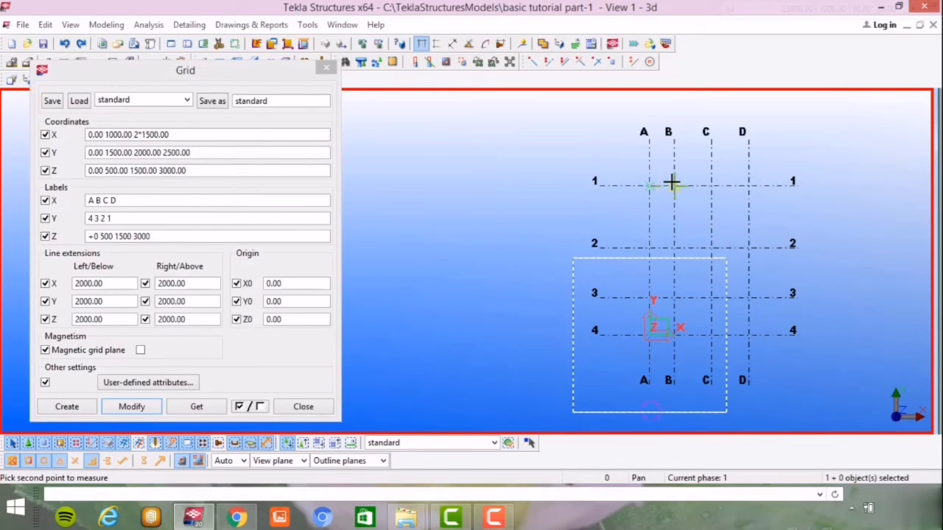
pyautogui.click(672, 183)
pyautogui.click(674, 176)
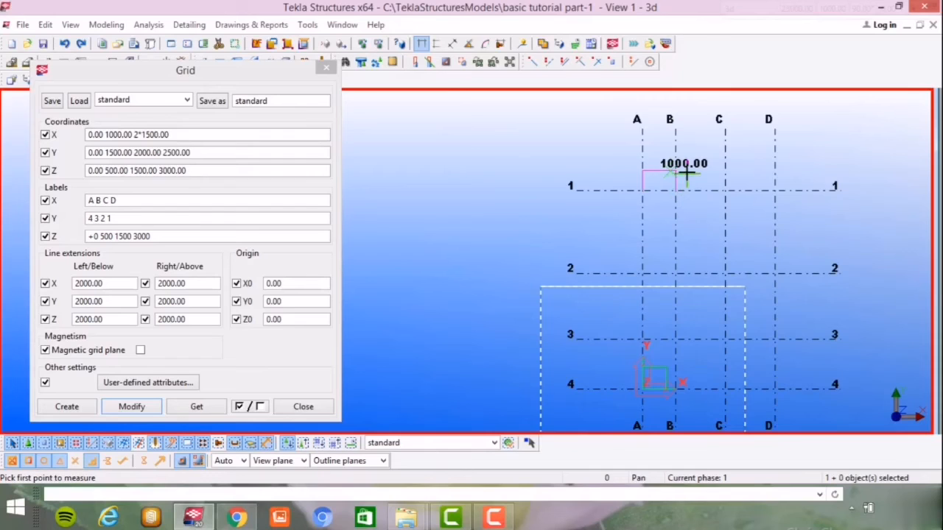
pyautogui.scroll(3, 666, 174)
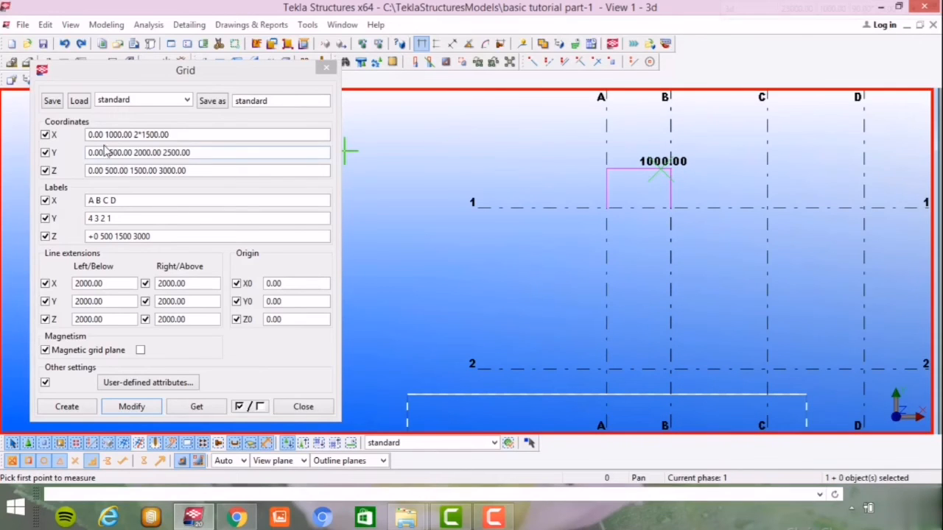
# Measure the horizontal distances from grid line B to C and from C to D along grid line 1
pyautogui.click(670, 206)
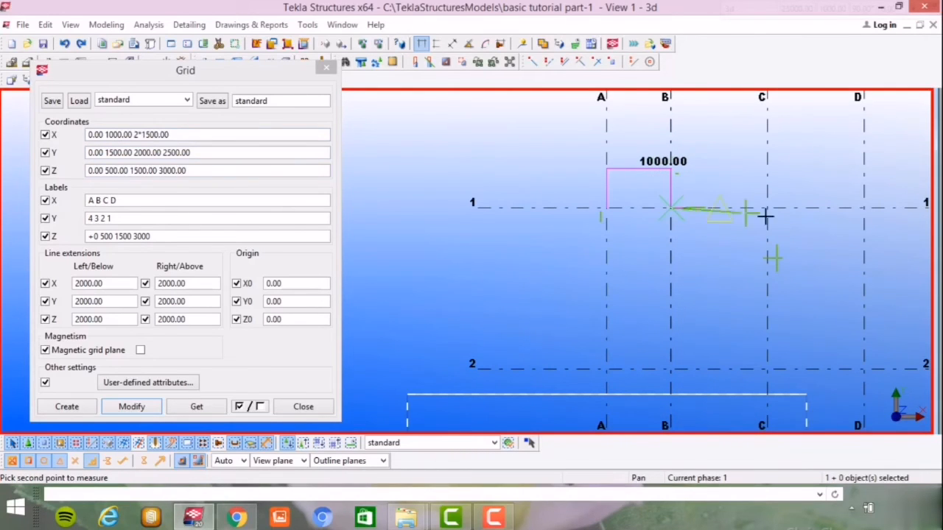
pyautogui.click(766, 206)
pyautogui.click(737, 163)
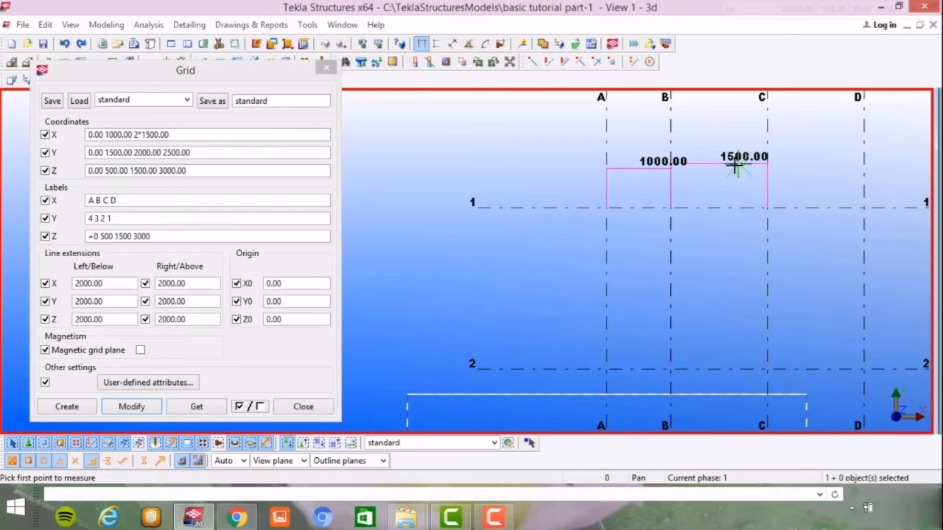
pyautogui.click(767, 207)
pyautogui.click(864, 207)
pyautogui.click(847, 167)
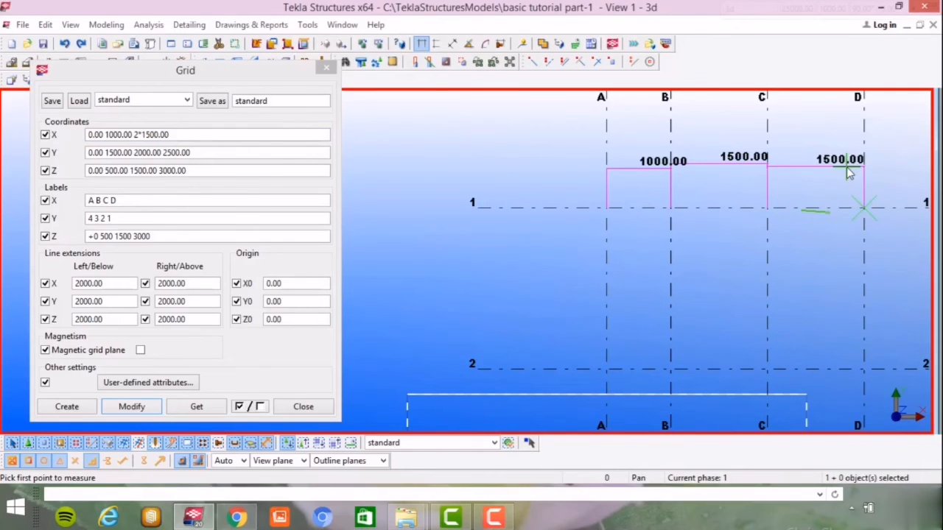
pyautogui.scroll(-2, 715, 221)
pyautogui.rightClick(755, 225)
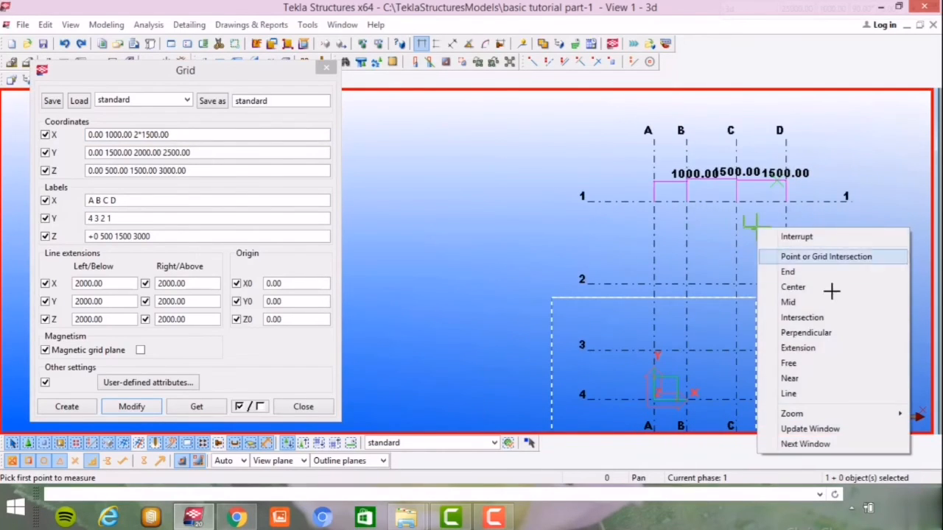
pyautogui.click(595, 128)
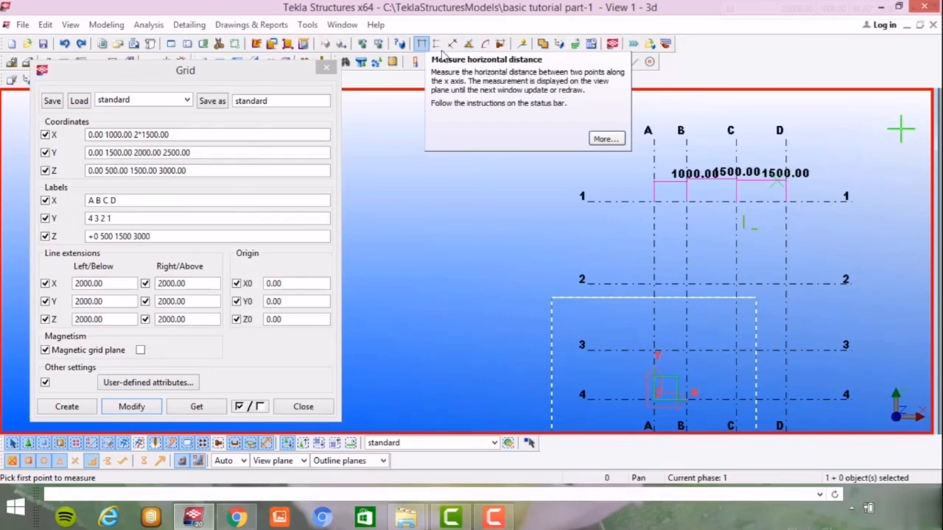
# Measure the vertical distance between grid lines 1 and 2 along grid line A
pyautogui.click(436, 45)
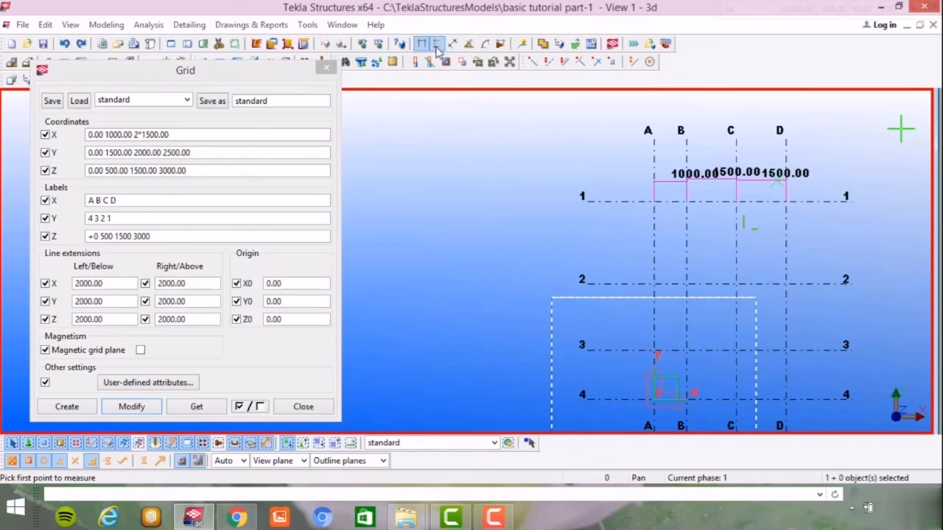
pyautogui.click(654, 201)
pyautogui.click(654, 283)
pyautogui.click(619, 243)
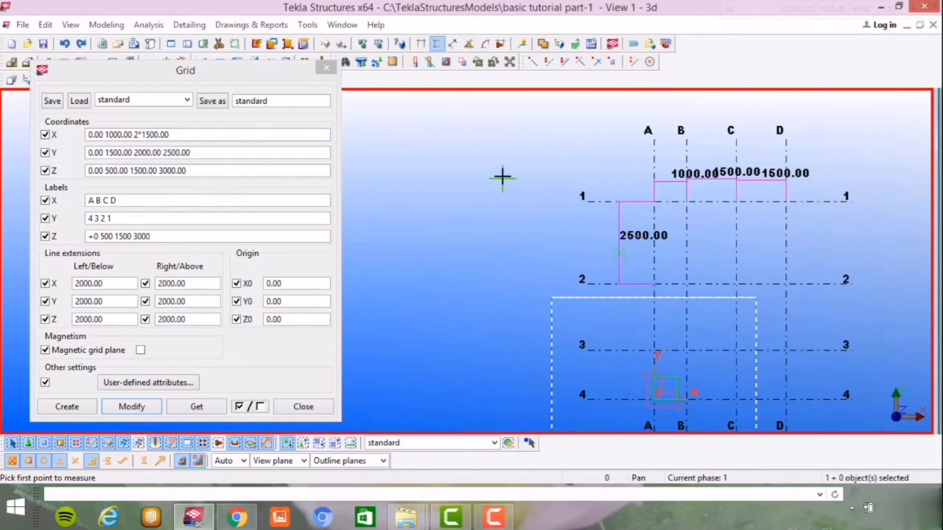
# Measure the vertical distances from grid line 2 to 3 and from 3 to 4 along grid line A
pyautogui.scroll(-2, 516, 174)
pyautogui.scroll(2, 611, 254)
pyautogui.click(608, 240)
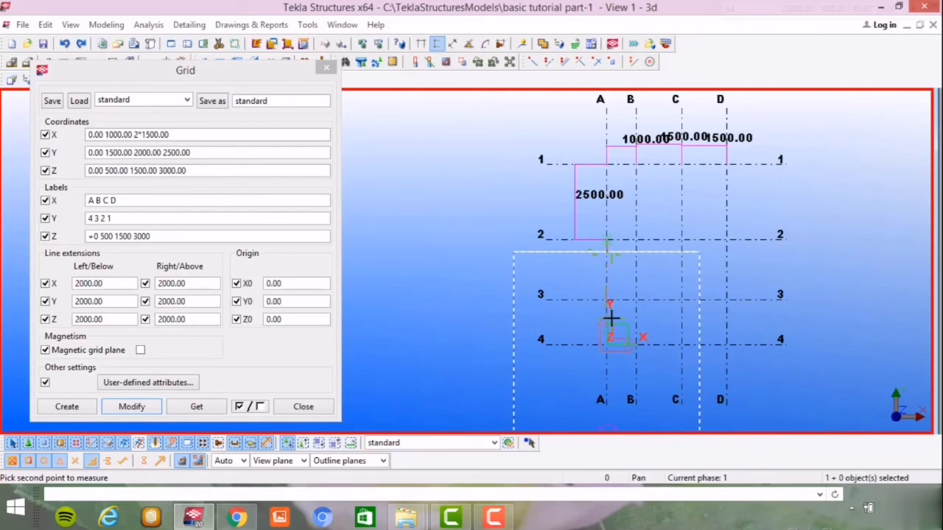
pyautogui.click(606, 299)
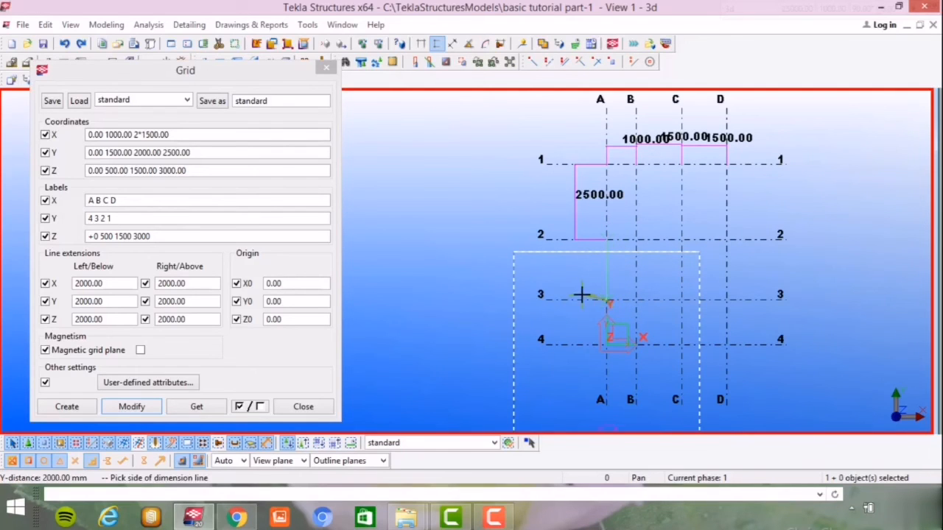
pyautogui.click(572, 282)
pyautogui.scroll(-1, 610, 279)
pyautogui.click(607, 295)
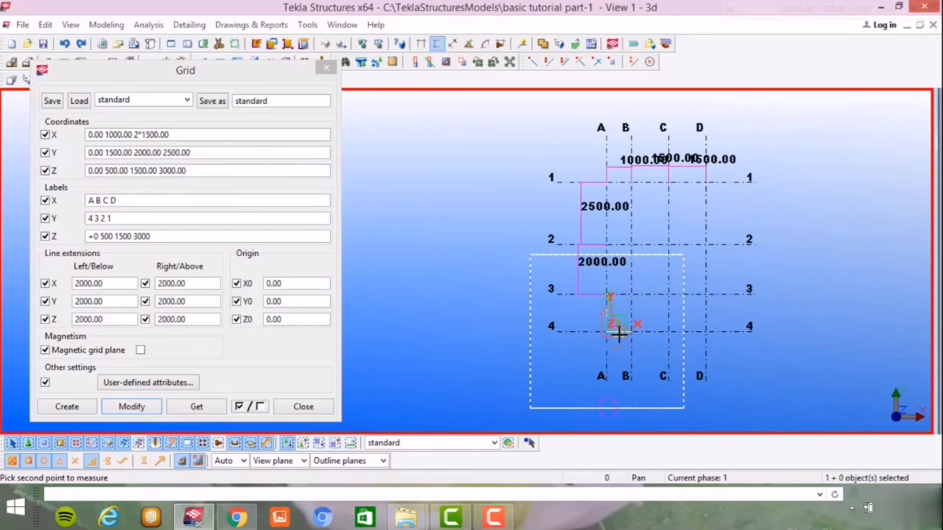
pyautogui.click(607, 330)
pyautogui.click(563, 321)
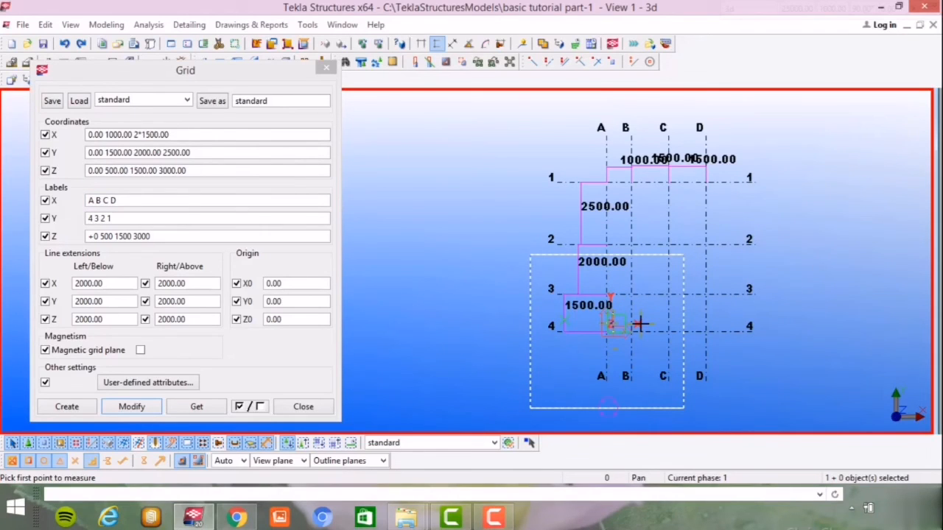
# Redraw the 3D view to clear the temporary measurement dimensions from the grid
pyautogui.scroll(1, 700, 271)
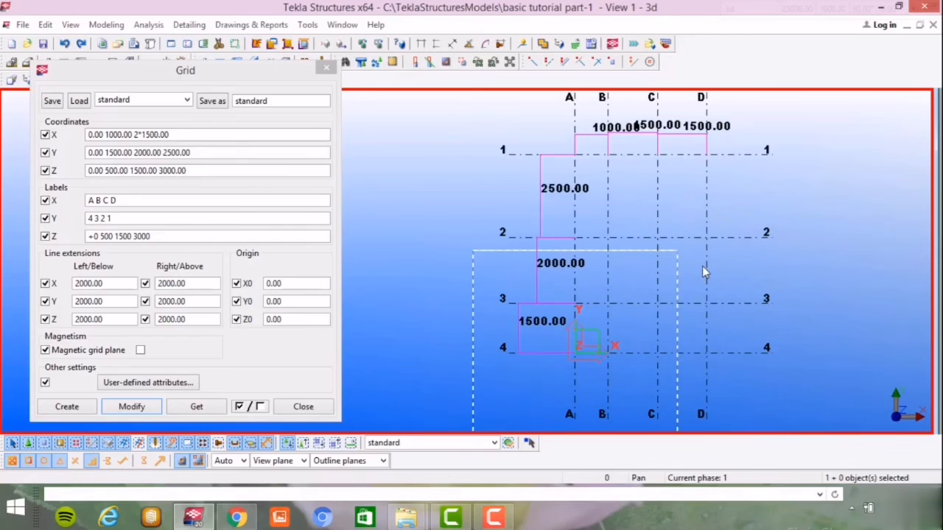
pyautogui.rightClick(786, 195)
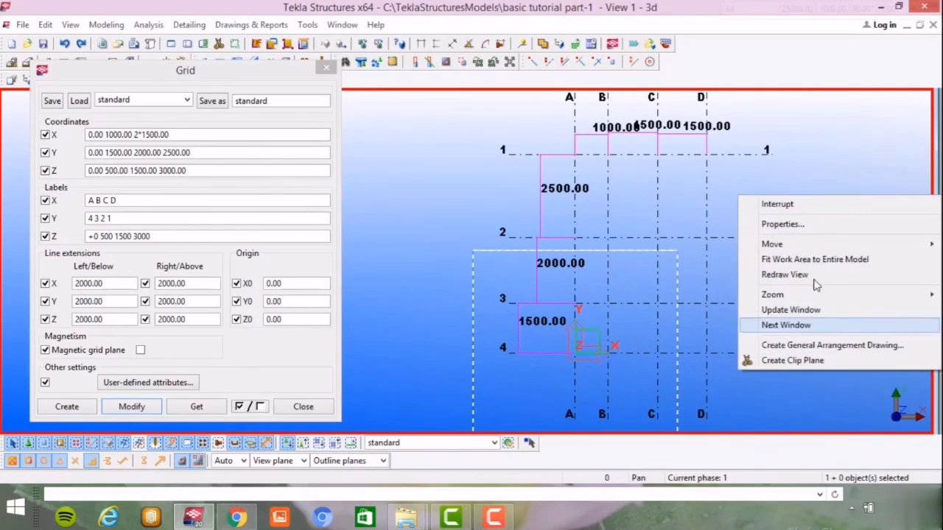
pyautogui.click(815, 146)
pyautogui.rightClick(816, 146)
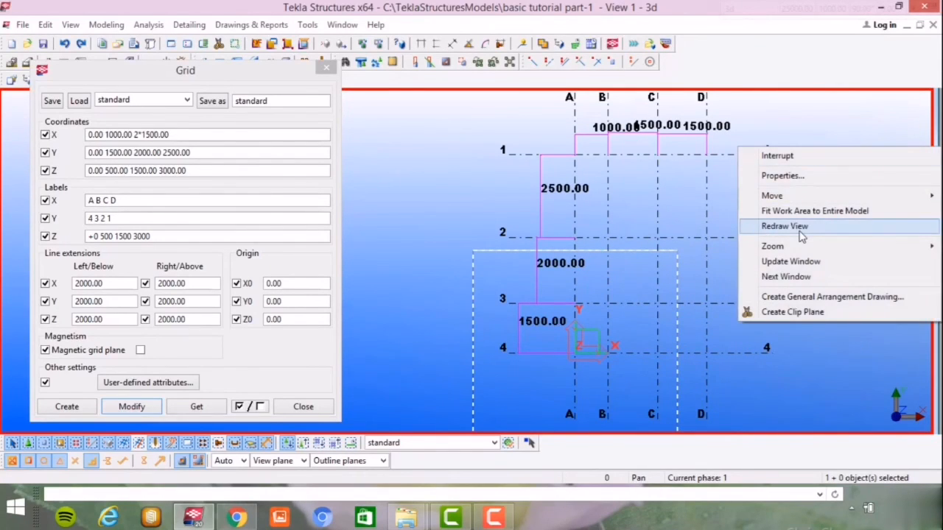
pyautogui.click(800, 228)
# Fit the work area of the 3D view to the entire model so that it encloses the whole grid
pyautogui.scroll(-3, 623, 258)
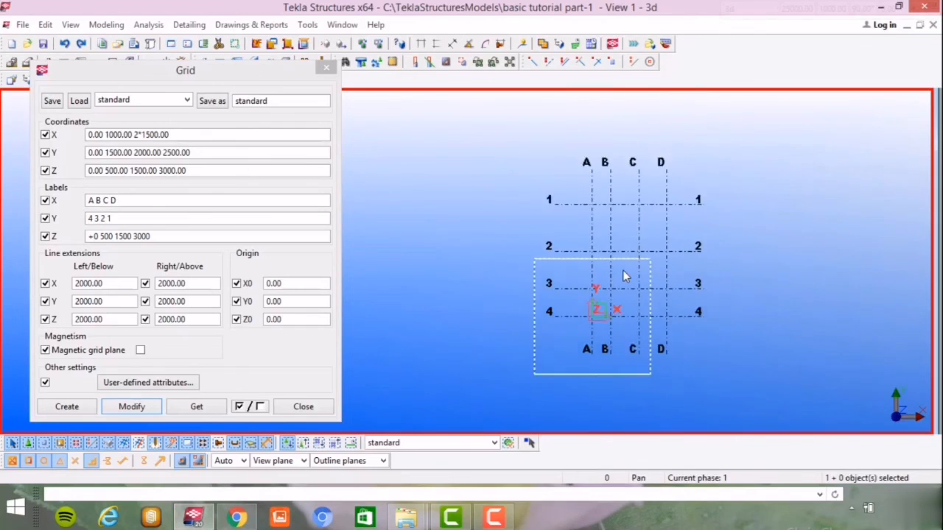
pyautogui.scroll(4, 658, 249)
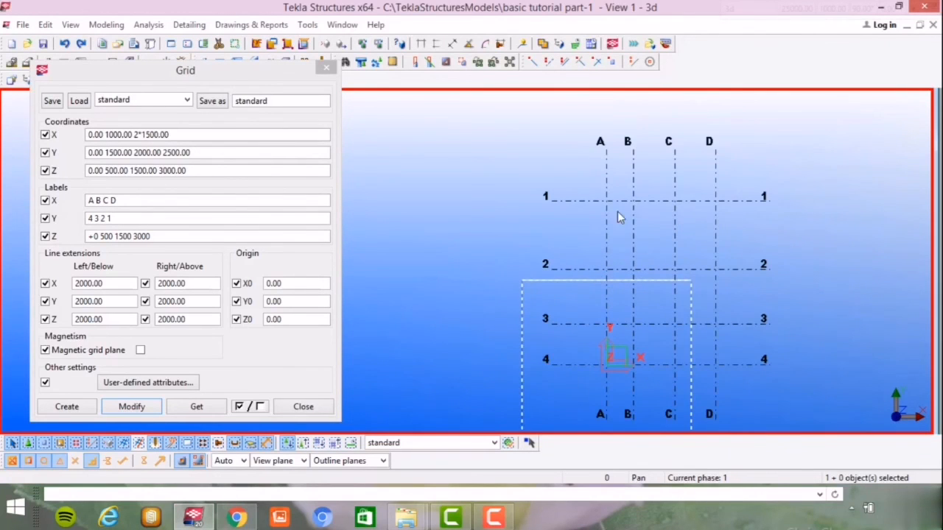
pyautogui.scroll(-3, 648, 214)
pyautogui.scroll(3, 634, 236)
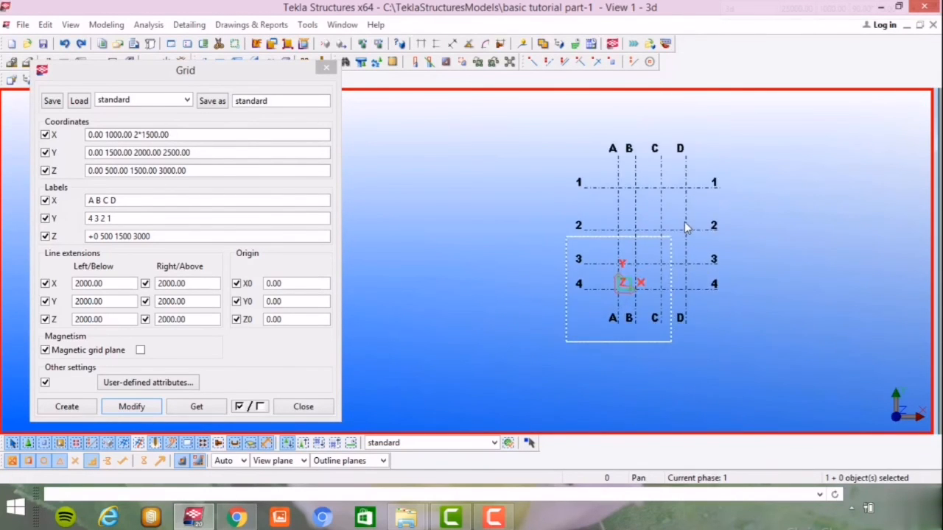
pyautogui.scroll(3, 604, 196)
pyautogui.scroll(-4, 600, 216)
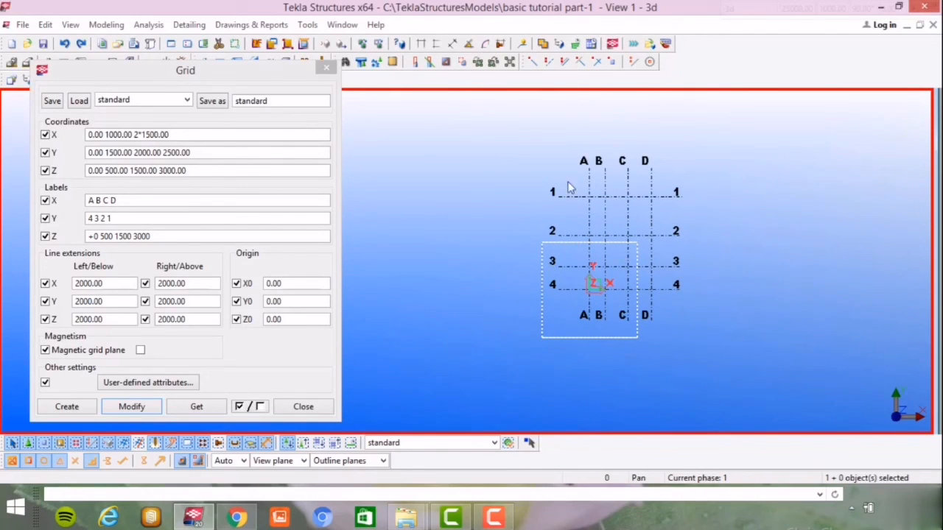
pyautogui.scroll(2, 692, 240)
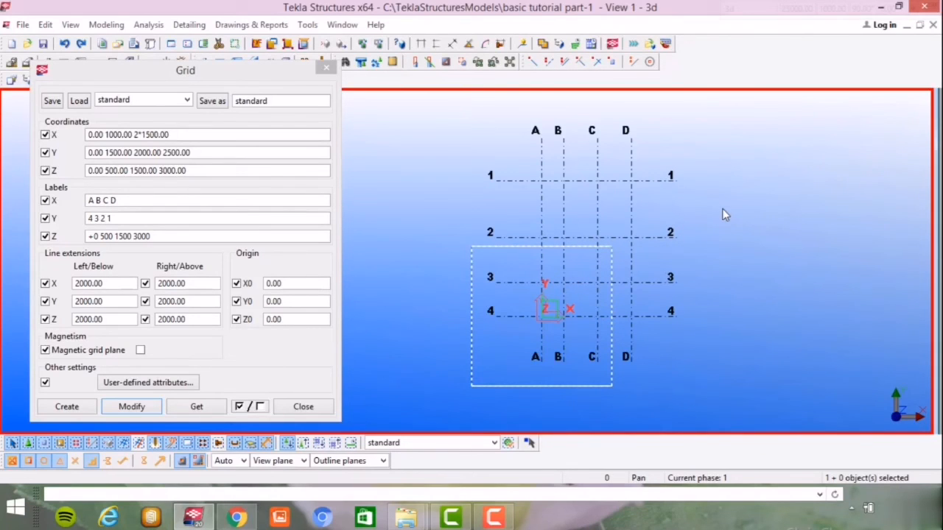
pyautogui.rightClick(724, 214)
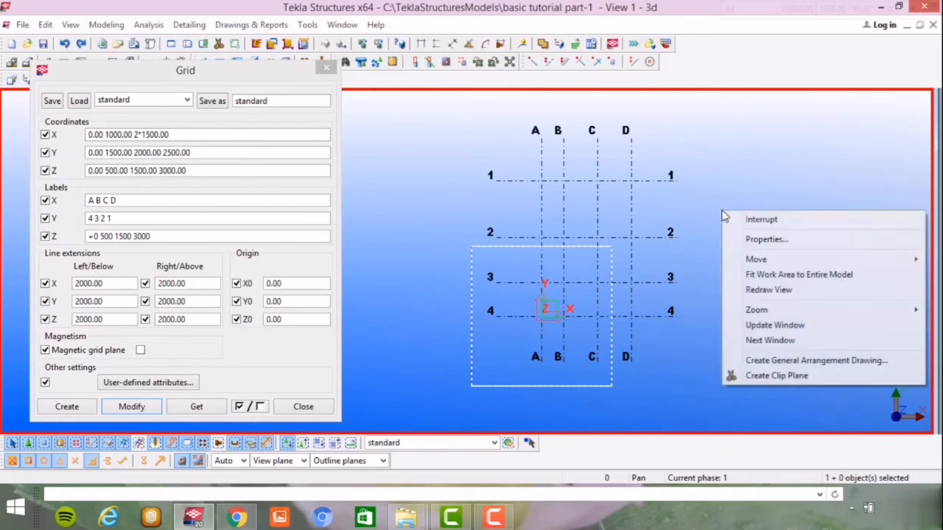
pyautogui.click(786, 278)
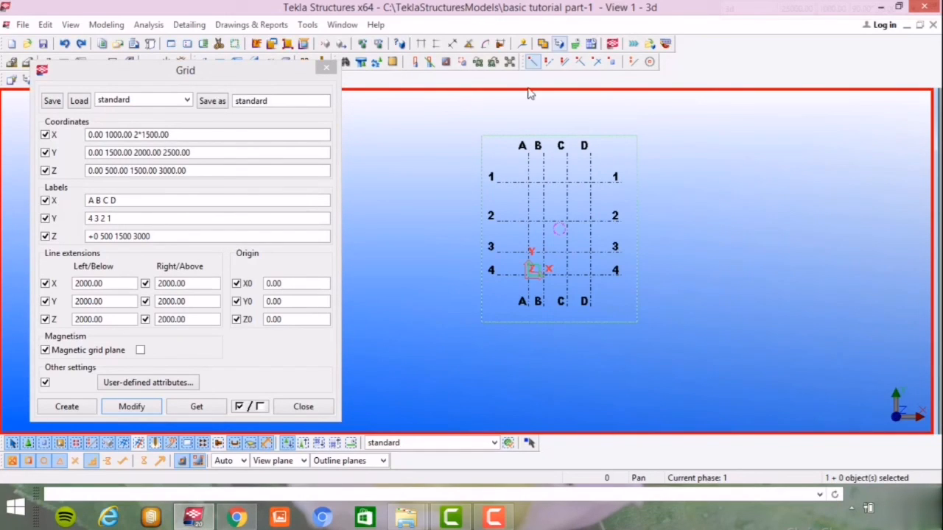
# Close the Grid properties dialog
pyautogui.scroll(2, 659, 207)
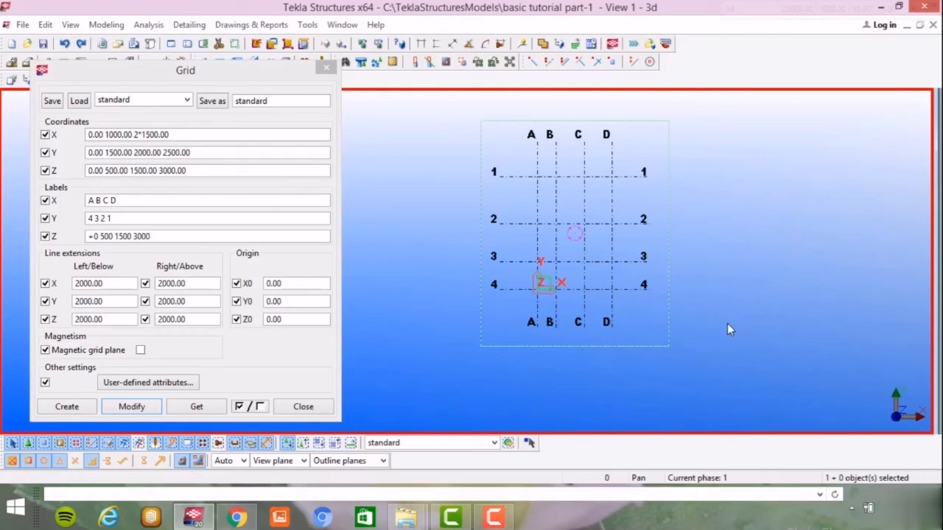
pyautogui.scroll(2, 615, 217)
pyautogui.scroll(-4, 658, 243)
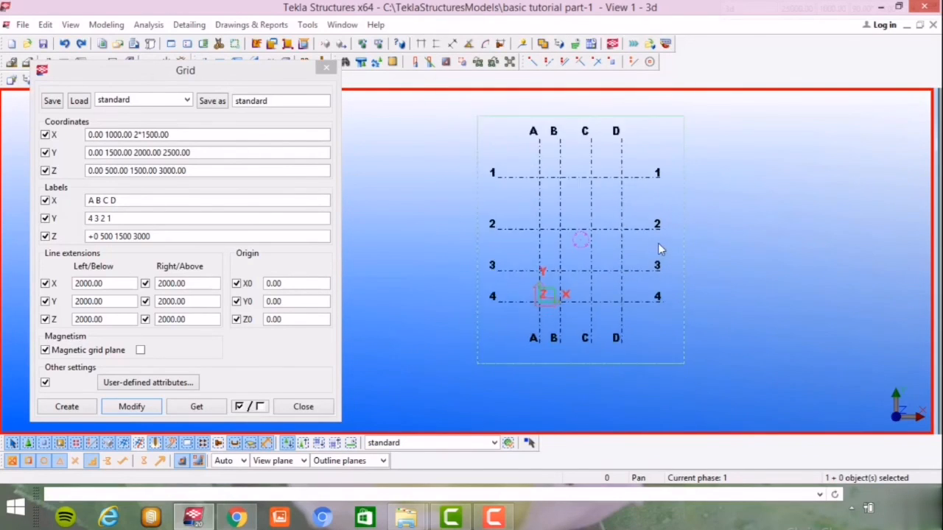
pyautogui.scroll(4, 710, 251)
pyautogui.scroll(-2, 652, 218)
pyautogui.scroll(-2, 652, 219)
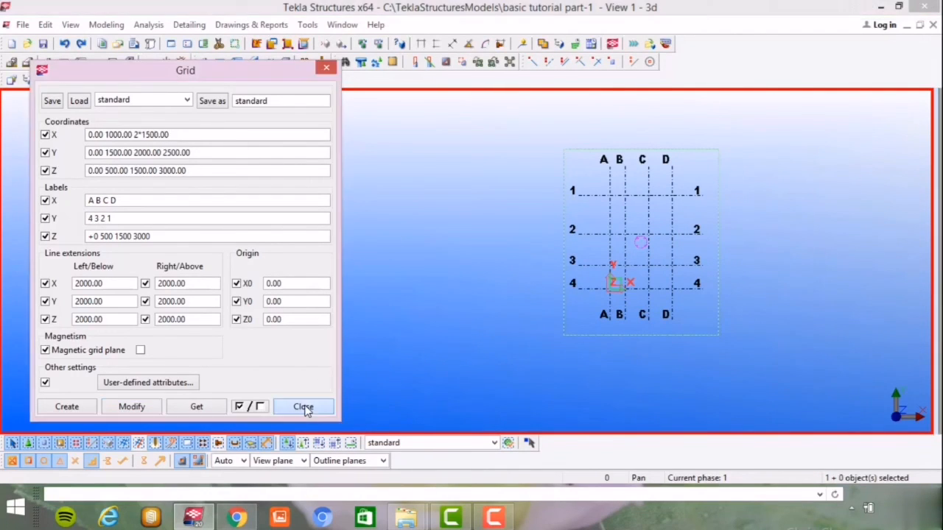
pyautogui.click(303, 407)
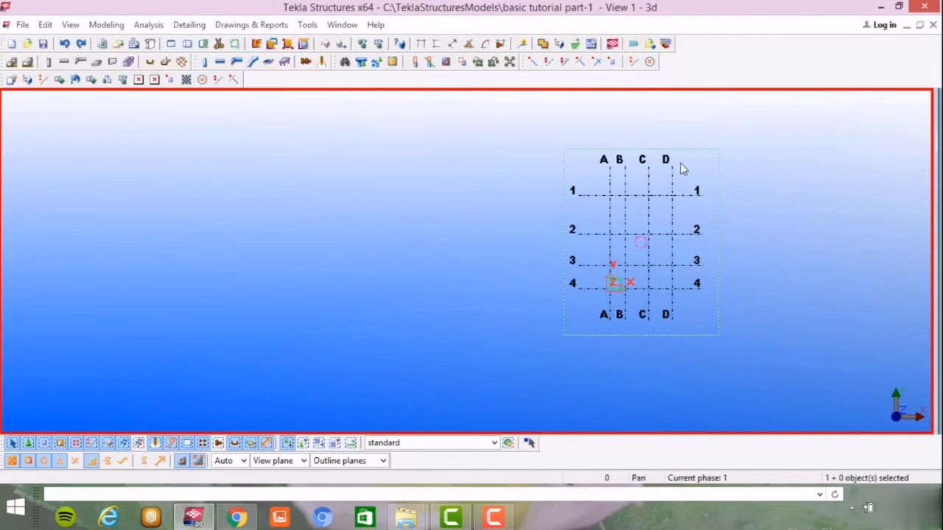
pyautogui.scroll(4, 678, 166)
pyautogui.scroll(-4, 579, 211)
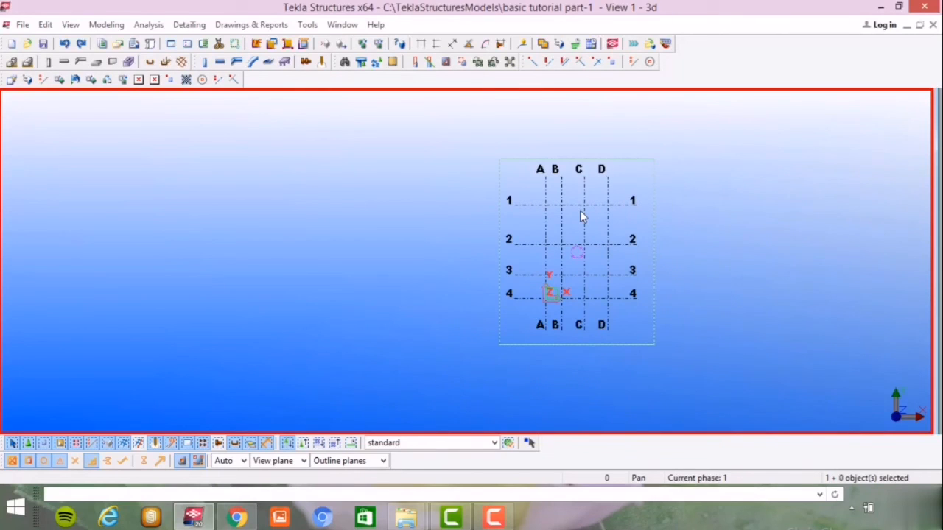
pyautogui.scroll(4, 621, 280)
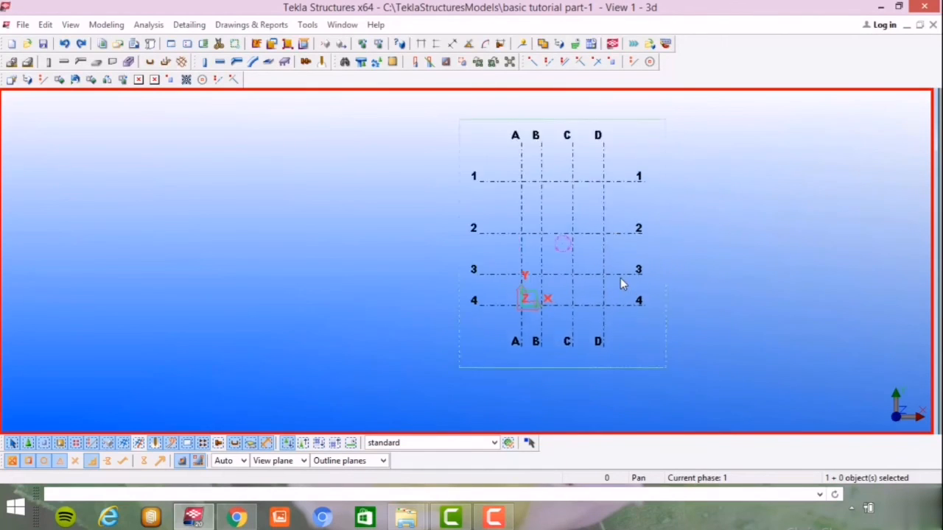
pyautogui.scroll(2, 598, 214)
pyautogui.scroll(-4, 577, 211)
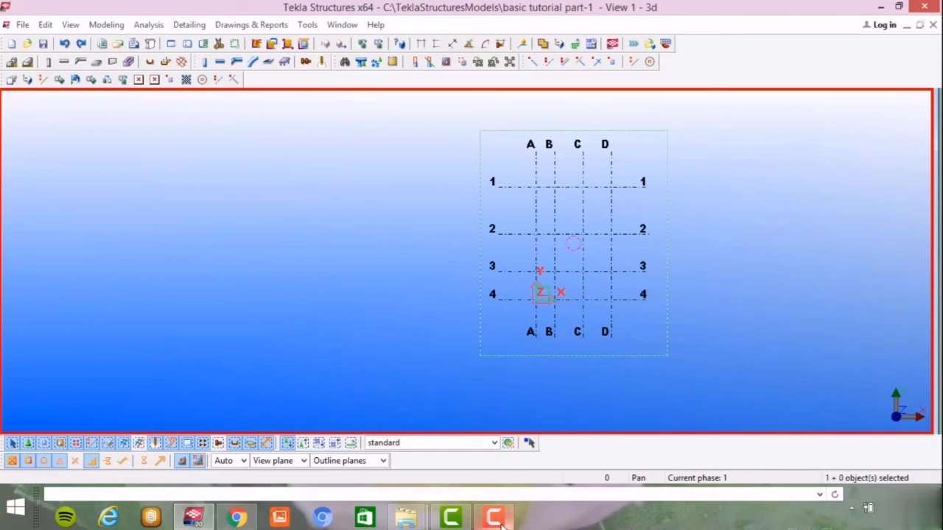
pyautogui.moveTo(501, 519)
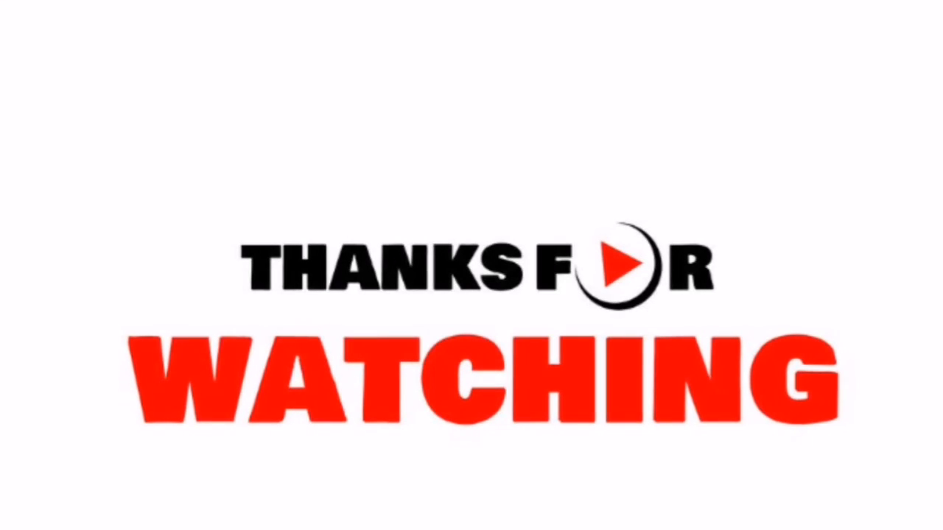